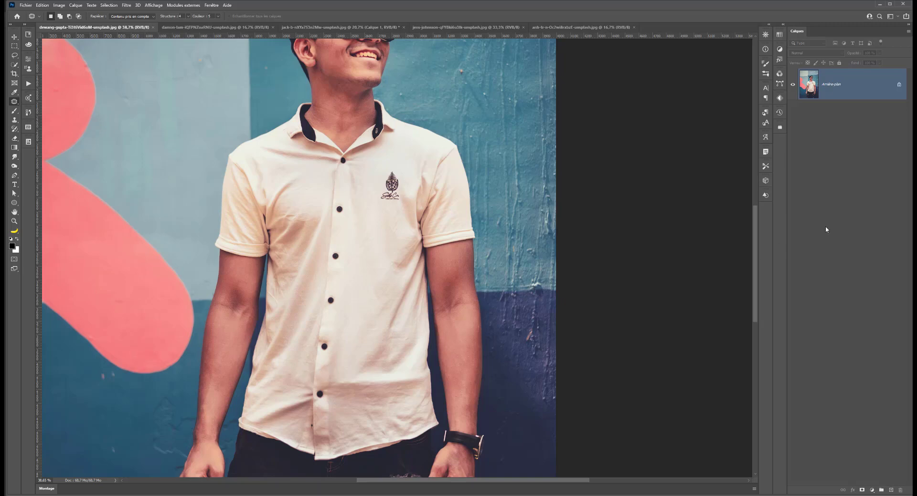
# Step: Duplicate the background photo onto its own layer and add a new empty layer above the copy
pyautogui.scroll(-3, 572, 243)
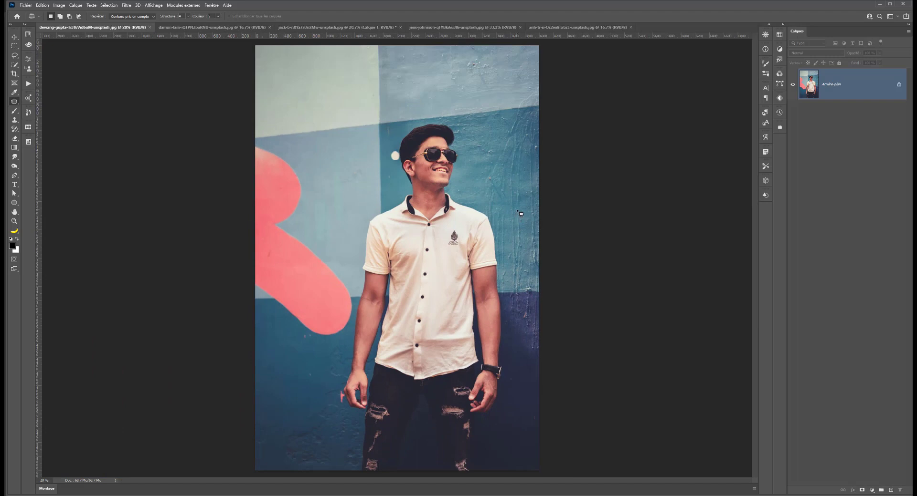
pyautogui.hotkey('ctrl', 'j')
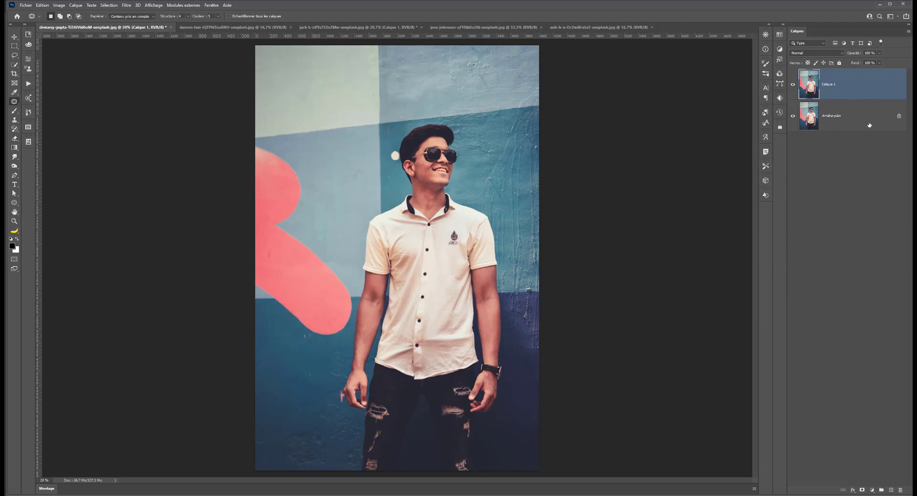
pyautogui.click(886, 491)
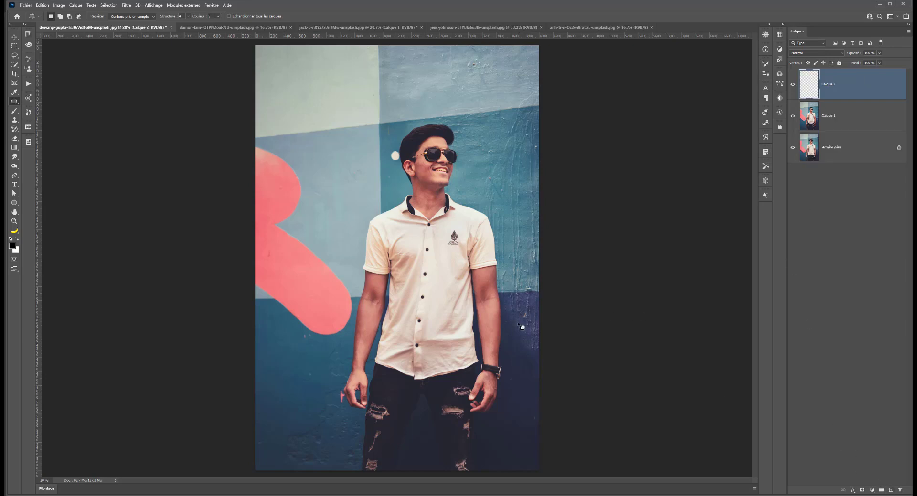
# Step: Choose the Patch tool in content-aware mode with sampling from all layers enabled
pyautogui.scroll(5, 522, 325)
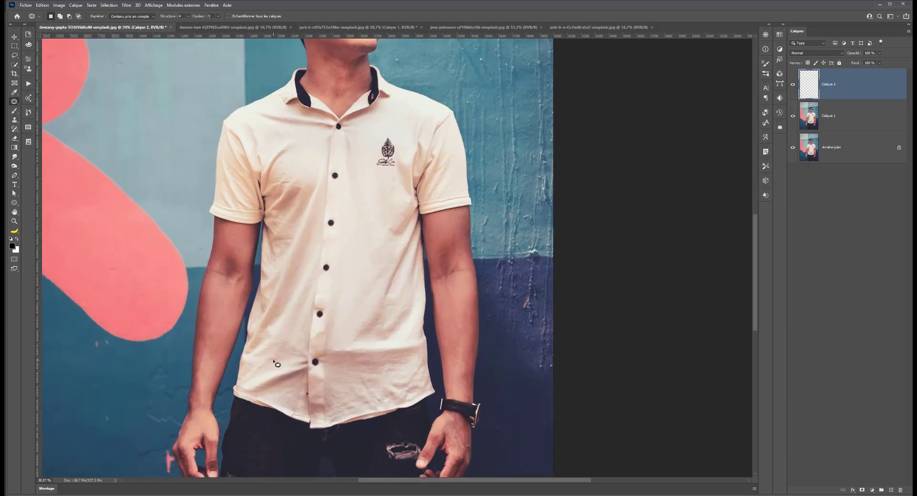
pyautogui.rightClick(15, 101)
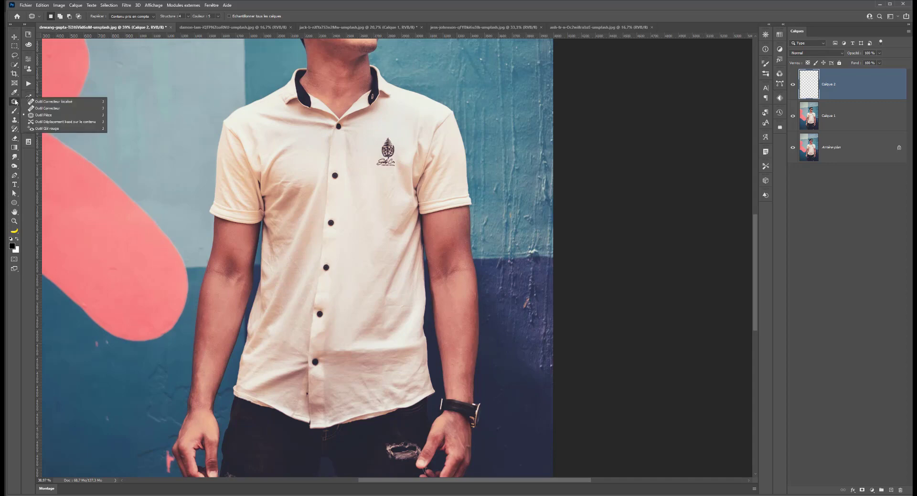
pyautogui.click(39, 116)
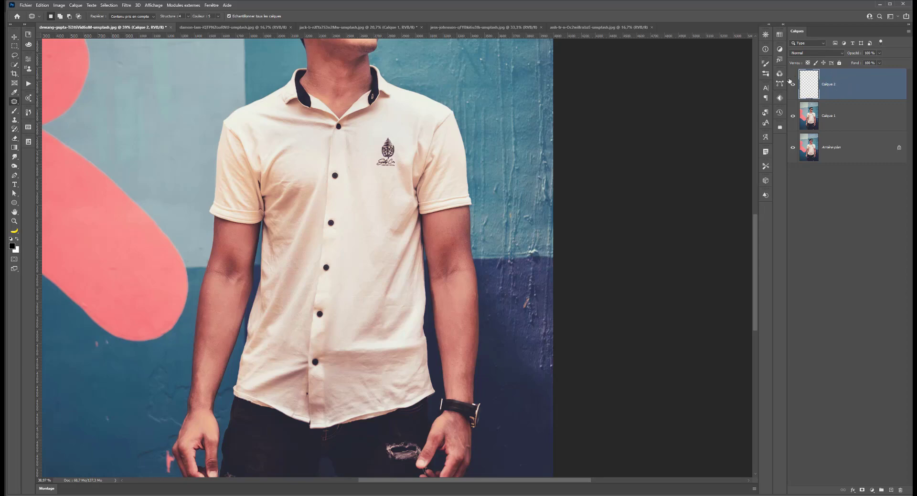
pyautogui.click(154, 17)
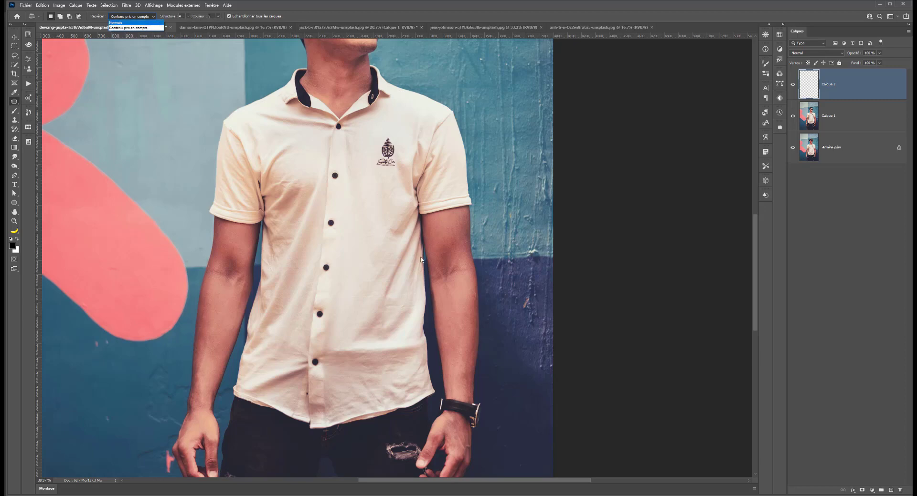
pyautogui.click(378, 234)
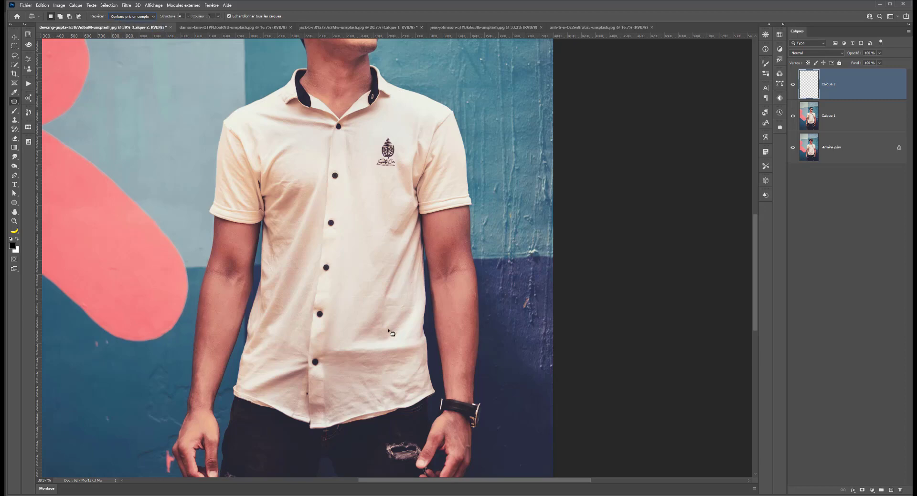
# Step: Patch the diagonal crease beside the armpit below the shirt logo with smoother fabric and deselect
pyautogui.scroll(3, 390, 307)
pyautogui.scroll(-1, 390, 306)
pyautogui.moveTo(426, 149)
pyautogui.mouseDown()
pyautogui.moveTo(389, 201)
pyautogui.moveTo(411, 205)
pyautogui.moveTo(424, 196)
pyautogui.moveTo(432, 159)
pyautogui.moveTo(405, 176)
pyautogui.moveTo(375, 172)
pyautogui.mouseUp()
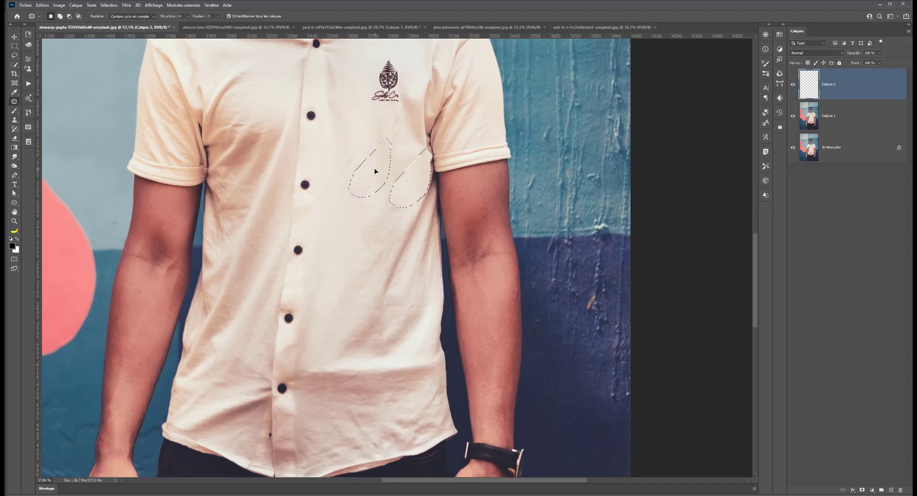
pyautogui.moveTo(375, 185); pyautogui.dragTo(376, 185)
pyautogui.hotkey('ctrl', 'd')
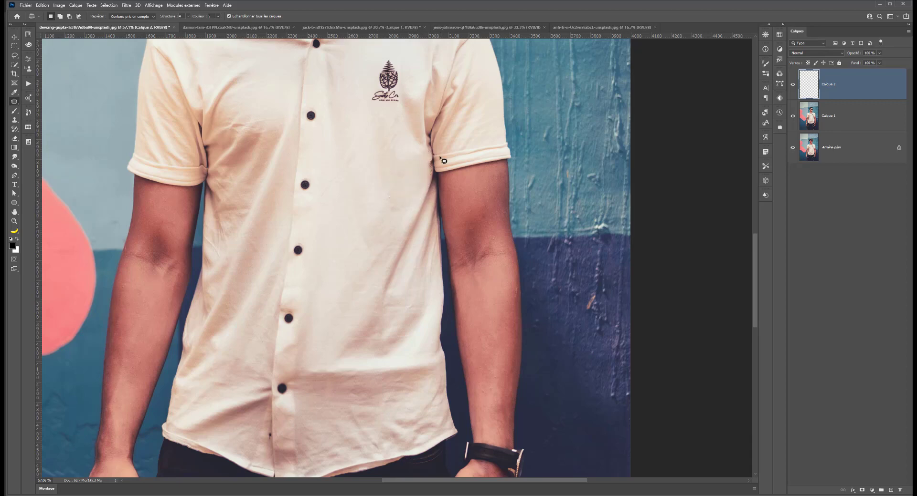
# Step: Patch the folds along the shirt's side edge below the logo-side sleeve with clean fabric from the shirt front
pyautogui.scroll(2, 407, 180)
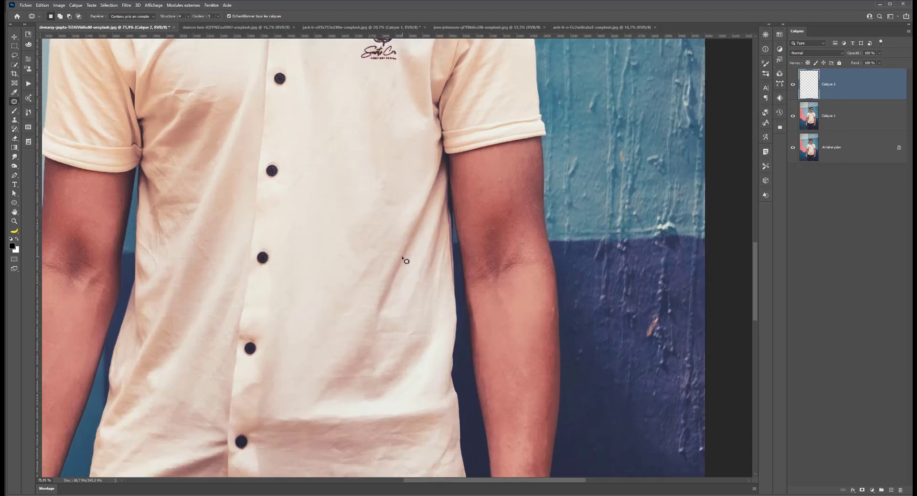
pyautogui.moveTo(439, 150)
pyautogui.mouseDown()
pyautogui.moveTo(367, 319)
pyautogui.moveTo(375, 322)
pyautogui.moveTo(387, 307)
pyautogui.moveTo(434, 191)
pyautogui.mouseUp()
pyautogui.moveTo(450, 154); pyautogui.dragTo(448, 155)
pyautogui.moveTo(425, 218); pyautogui.dragTo(375, 210)
pyautogui.hotkey('ctrl', 'd')
pyautogui.moveTo(439, 180)
pyautogui.mouseDown()
pyautogui.moveTo(411, 243)
pyautogui.moveTo(423, 239)
pyautogui.moveTo(443, 177)
pyautogui.moveTo(416, 189)
pyautogui.moveTo(433, 227)
pyautogui.moveTo(410, 285)
pyautogui.moveTo(425, 288)
pyautogui.moveTo(445, 264)
pyautogui.moveTo(443, 192)
pyautogui.mouseUp()
pyautogui.moveTo(442, 234); pyautogui.dragTo(342, 241)
pyautogui.scroll(-5, 410, 288)
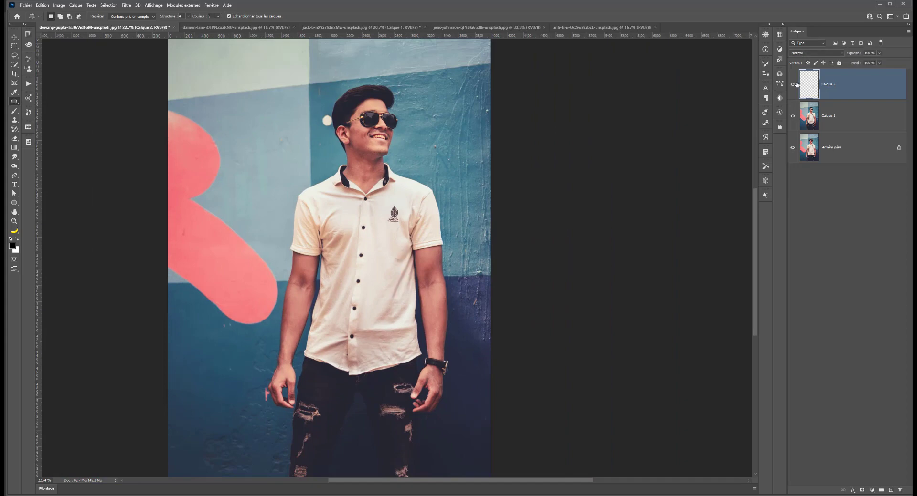
# Step: Patch the large creased area beside the lower buttons with the smoother fabric just above it
pyautogui.scroll(3, 430, 301)
pyautogui.scroll(3, 415, 287)
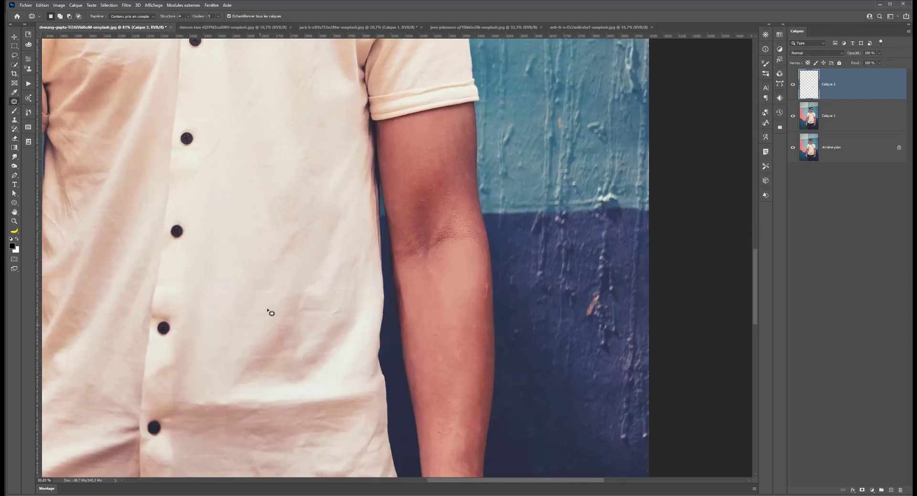
pyautogui.moveTo(303, 290)
pyautogui.mouseDown()
pyautogui.moveTo(242, 338)
pyautogui.moveTo(223, 386)
pyautogui.moveTo(230, 396)
pyautogui.moveTo(312, 390)
pyautogui.moveTo(356, 350)
pyautogui.moveTo(300, 290)
pyautogui.mouseUp()
pyautogui.moveTo(306, 330); pyautogui.dragTo(271, 220)
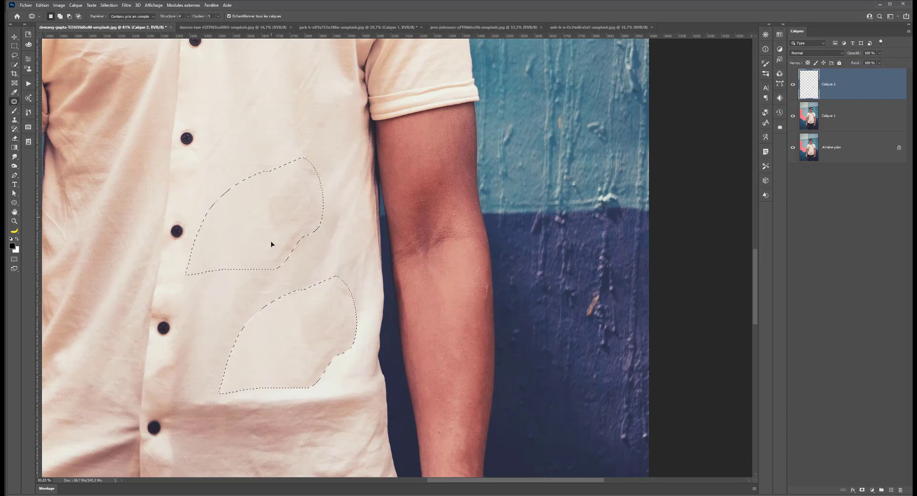
pyautogui.hotkey('ctrl', '0')
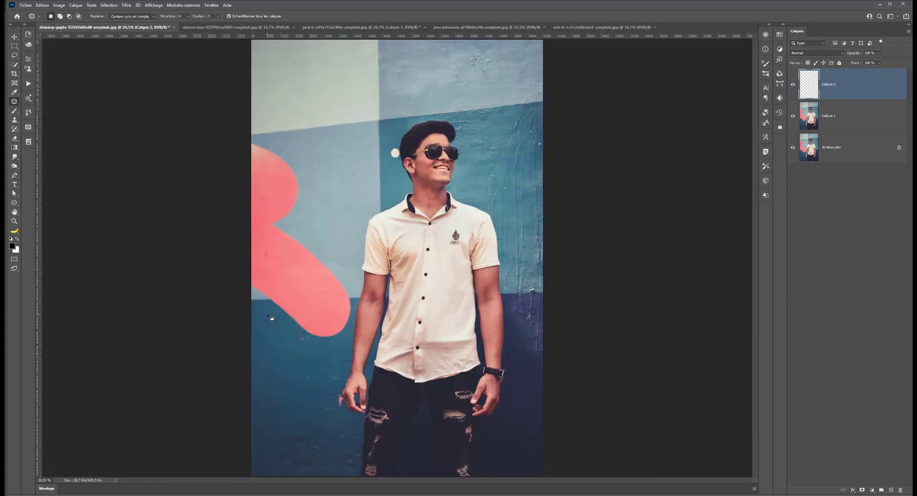
# Step: Remove the small creases near the shirt's hem on the watch side using the Spot Healing Brush with an adjusted brush size
pyautogui.scroll(9, 604, 368)
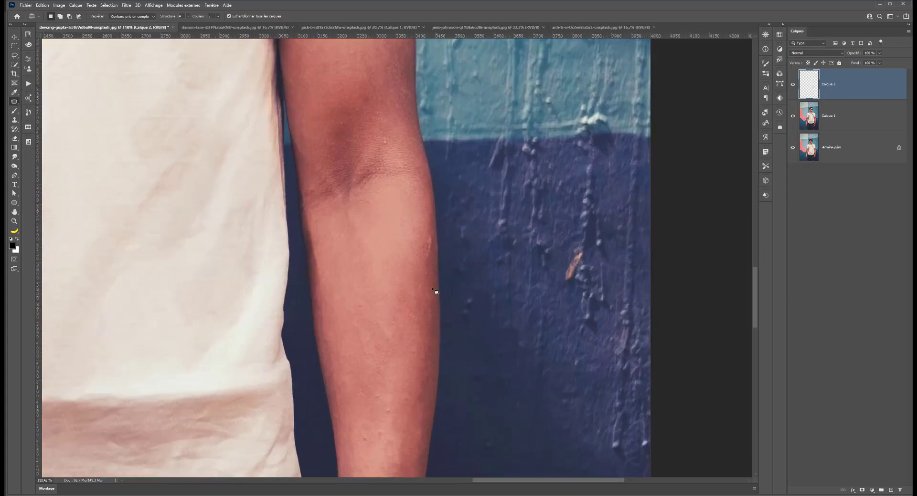
pyautogui.moveTo(359, 376); pyautogui.dragTo(544, 175)
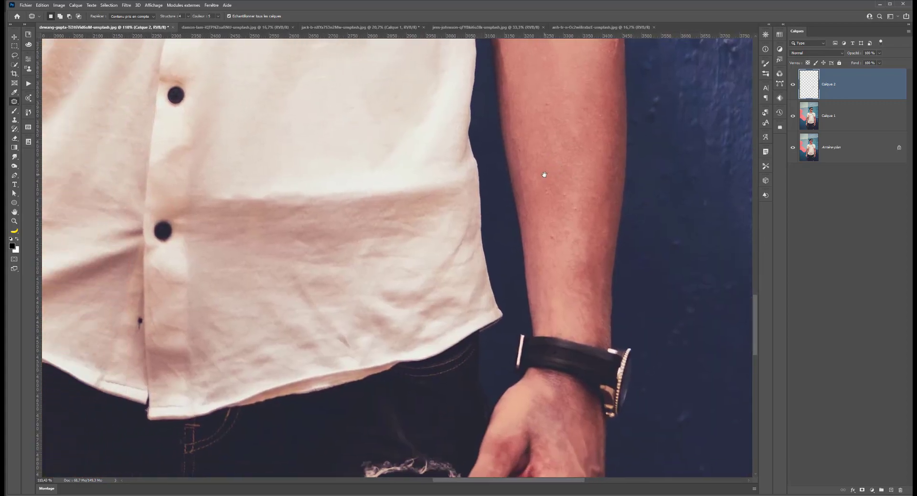
pyautogui.rightClick(19, 103)
pyautogui.click(38, 104)
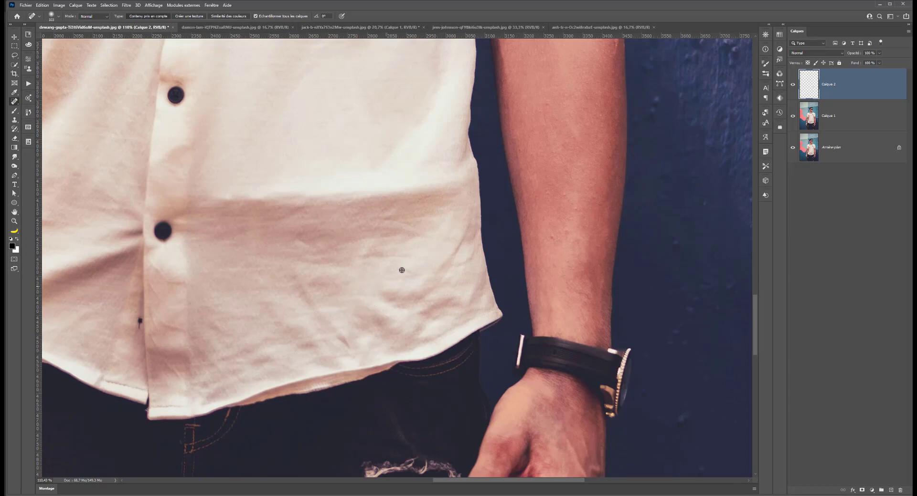
pyautogui.keyDown('alt'); pyautogui.rightClick(431, 254); pyautogui.keyUp('alt')
pyautogui.moveTo(463, 239)
pyautogui.mouseDown()
pyautogui.moveTo(447, 265)
pyautogui.moveTo(463, 258)
pyautogui.mouseUp()
pyautogui.click(465, 256)
pyautogui.moveTo(414, 272); pyautogui.dragTo(402, 270)
pyautogui.moveTo(323, 303)
pyautogui.mouseDown()
pyautogui.moveTo(310, 301)
pyautogui.moveTo(305, 287)
pyautogui.moveTo(317, 322)
pyautogui.moveTo(347, 343)
pyautogui.moveTo(296, 283)
pyautogui.mouseUp()
pyautogui.scroll(-5, 301, 311)
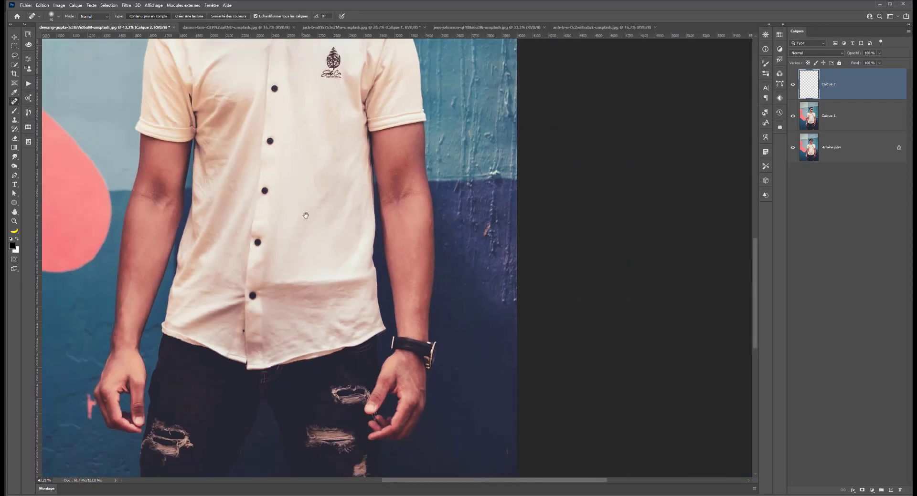
# Step: Heal the remaining creases along the shirt's side edge and on the front panel beside the middle buttons
pyautogui.moveTo(306, 216); pyautogui.dragTo(288, 300)
pyautogui.scroll(5, 341, 340)
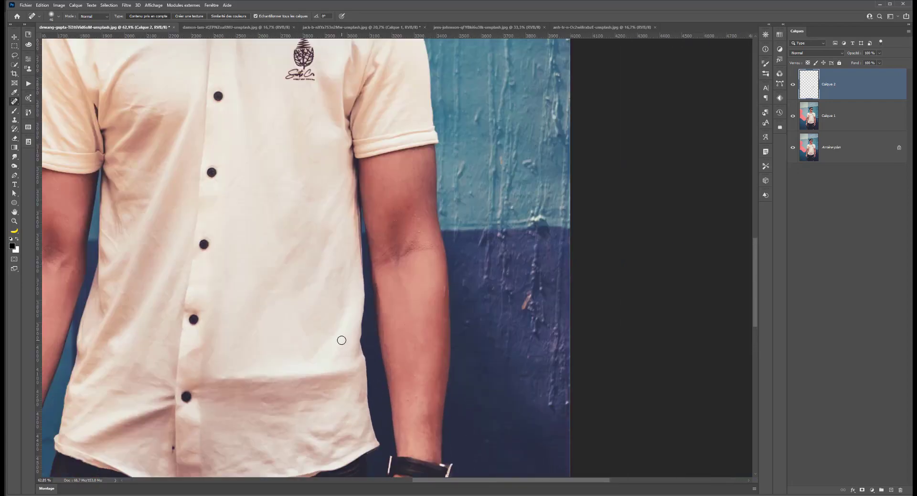
pyautogui.moveTo(344, 221)
pyautogui.mouseDown()
pyautogui.moveTo(340, 297)
pyautogui.moveTo(339, 225)
pyautogui.moveTo(334, 280)
pyautogui.mouseUp()
pyautogui.click(311, 274)
pyautogui.moveTo(264, 176); pyautogui.dragTo(238, 215)
pyautogui.scroll(-3, 237, 297)
pyautogui.scroll(-3, 237, 297)
pyautogui.scroll(5, 162, 204)
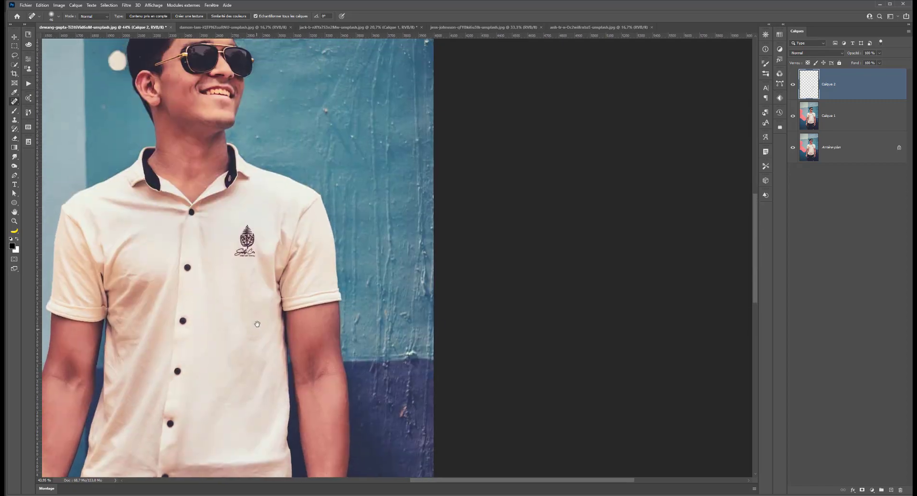
# Step: Switch back to the Patch tool and smooth the wrinkles on the logo-side sleeve below the shoulder seam
pyautogui.rightClick(14, 102)
pyautogui.click(48, 117)
pyautogui.scroll(3, 260, 190)
pyautogui.moveTo(347, 251); pyautogui.dragTo(338, 210)
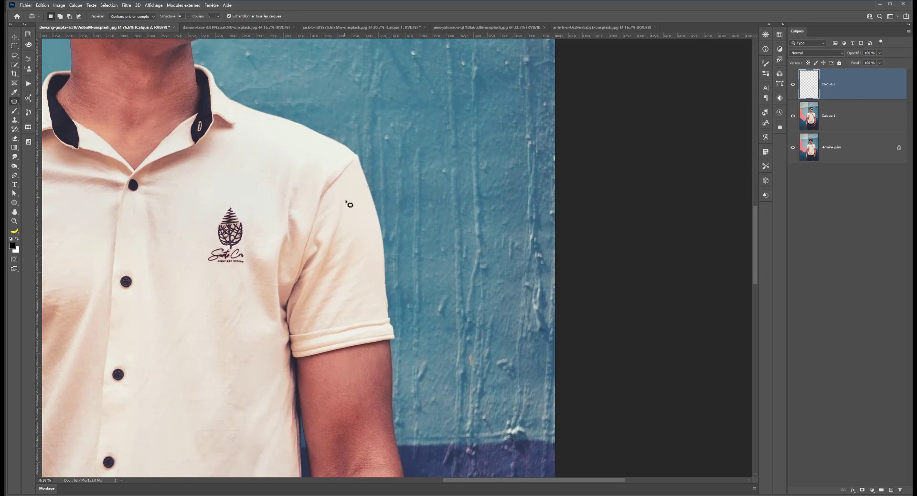
pyautogui.moveTo(338, 197)
pyautogui.mouseDown()
pyautogui.moveTo(330, 243)
pyautogui.moveTo(291, 322)
pyautogui.moveTo(333, 281)
pyautogui.moveTo(345, 231)
pyautogui.moveTo(340, 199)
pyautogui.mouseUp()
pyautogui.moveTo(330, 260); pyautogui.dragTo(361, 261)
pyautogui.hotkey('ctrl', 'd')
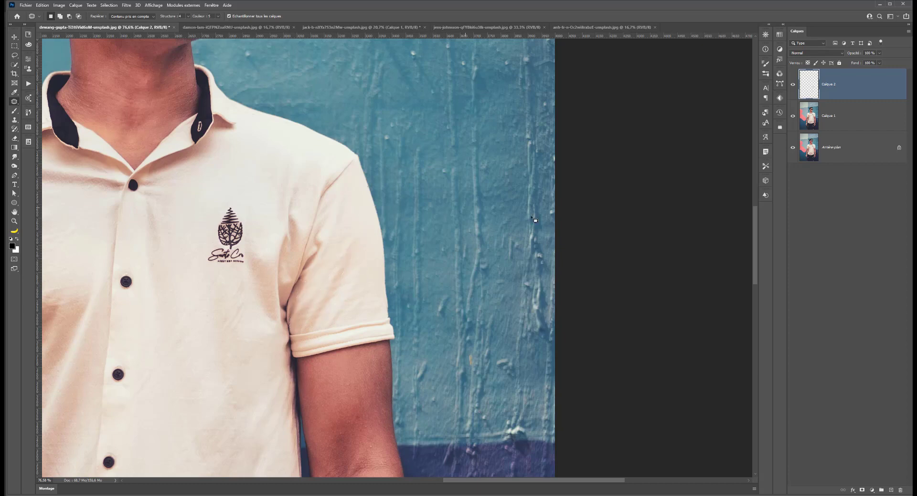
# Step: Compare the photo with the retouch layer hidden, and patch the crease beside the sleeve seam with fabric from the sleeve
pyautogui.click(792, 85)
pyautogui.click(793, 85)
pyautogui.moveTo(323, 221)
pyautogui.mouseDown()
pyautogui.moveTo(301, 282)
pyautogui.moveTo(327, 250)
pyautogui.moveTo(322, 260)
pyautogui.moveTo(335, 265)
pyautogui.mouseUp()
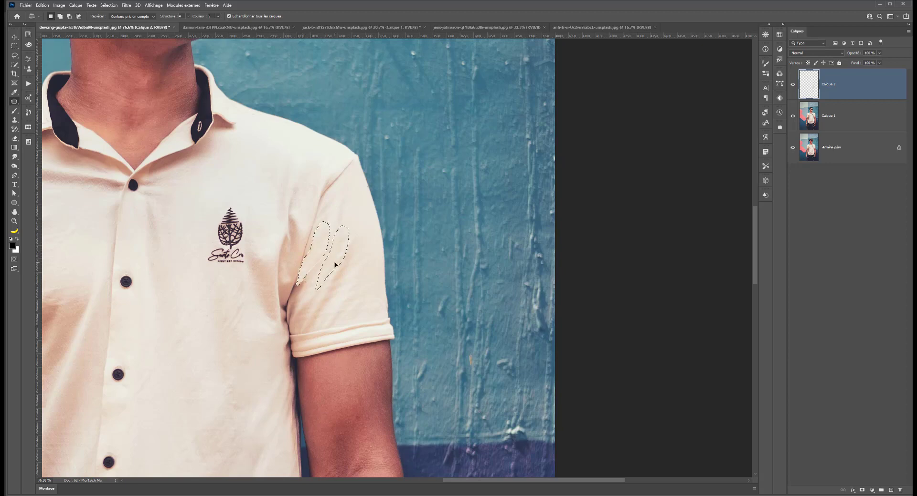
pyautogui.hotkey('ctrl', 'd')
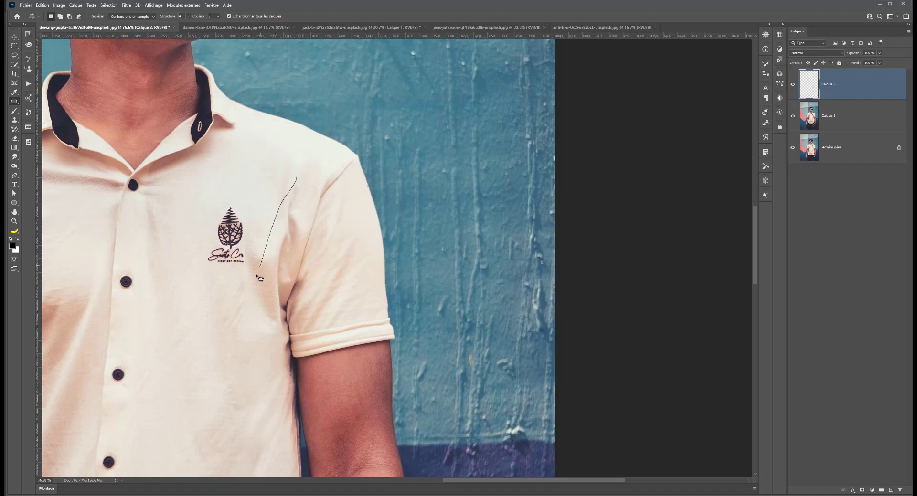
# Step: Patch the long vertical fold between the logo and the sleeve seam, and compare the result with the retouch layer hidden
pyautogui.moveTo(275, 314)
pyautogui.mouseDown()
pyautogui.moveTo(298, 188)
pyautogui.moveTo(284, 188)
pyautogui.moveTo(278, 210)
pyautogui.moveTo(271, 307)
pyautogui.mouseUp()
pyautogui.moveTo(275, 280)
pyautogui.mouseDown()
pyautogui.moveTo(261, 297)
pyautogui.moveTo(187, 323)
pyautogui.mouseUp()
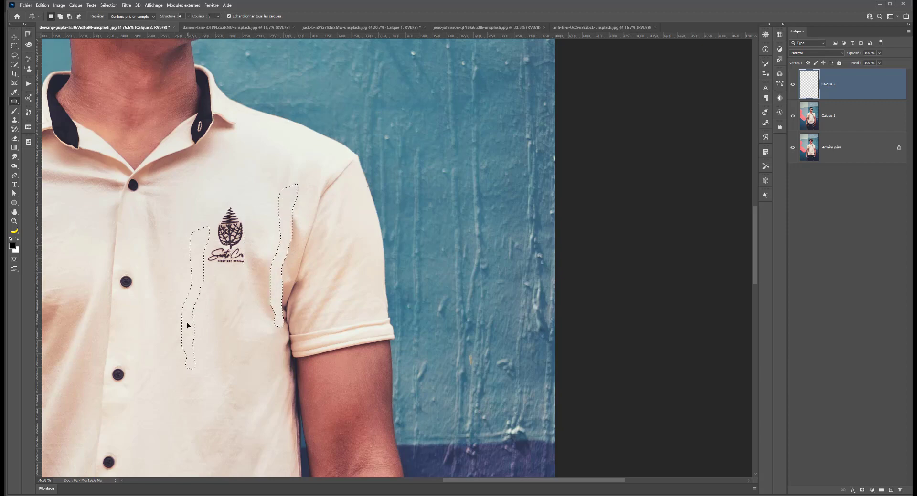
pyautogui.hotkey('ctrl', 'd')
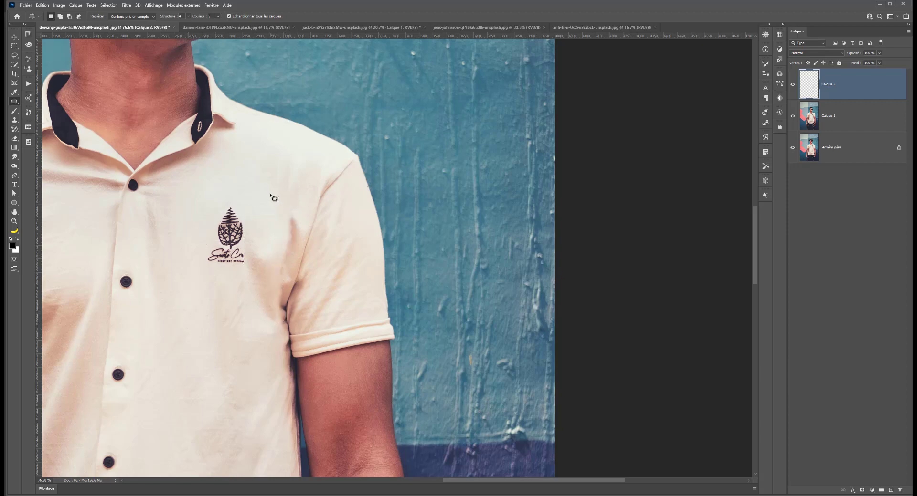
pyautogui.moveTo(295, 215)
pyautogui.mouseDown()
pyautogui.moveTo(270, 296)
pyautogui.moveTo(293, 239)
pyautogui.moveTo(273, 245)
pyautogui.moveTo(266, 235)
pyautogui.mouseUp()
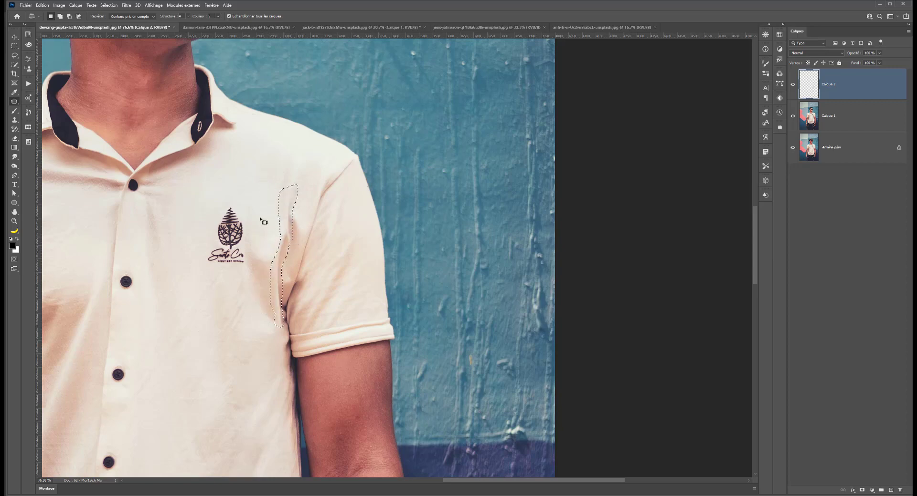
pyautogui.moveTo(298, 185)
pyautogui.mouseDown()
pyautogui.moveTo(291, 243)
pyautogui.moveTo(299, 199)
pyautogui.moveTo(291, 216)
pyautogui.moveTo(265, 199)
pyautogui.mouseUp()
pyautogui.moveTo(295, 171)
pyautogui.mouseDown()
pyautogui.moveTo(276, 214)
pyautogui.moveTo(298, 189)
pyautogui.moveTo(292, 171)
pyautogui.mouseUp()
pyautogui.scroll(-6, 258, 200)
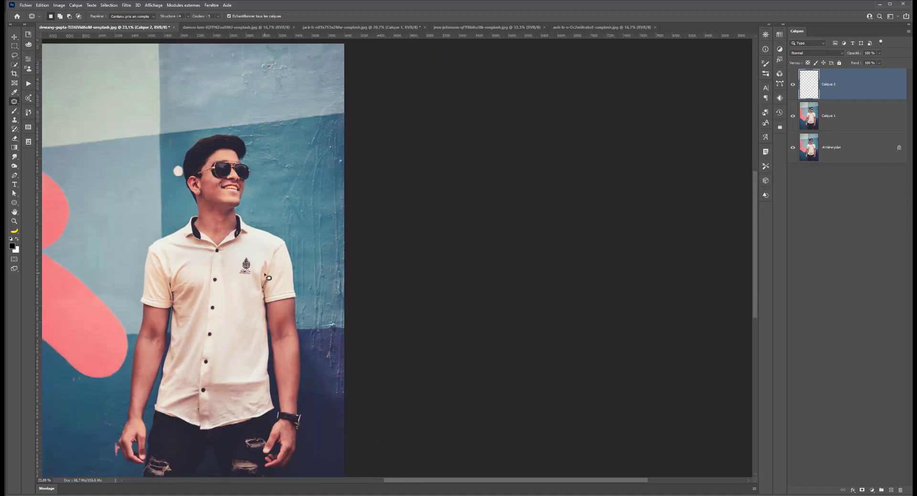
pyautogui.scroll(2, 268, 277)
pyautogui.click(793, 86)
pyautogui.click(792, 85)
# Step: Try to patch the remaining dark fold between the logo and the armpit with fabric beside the logo
pyautogui.scroll(5, 270, 272)
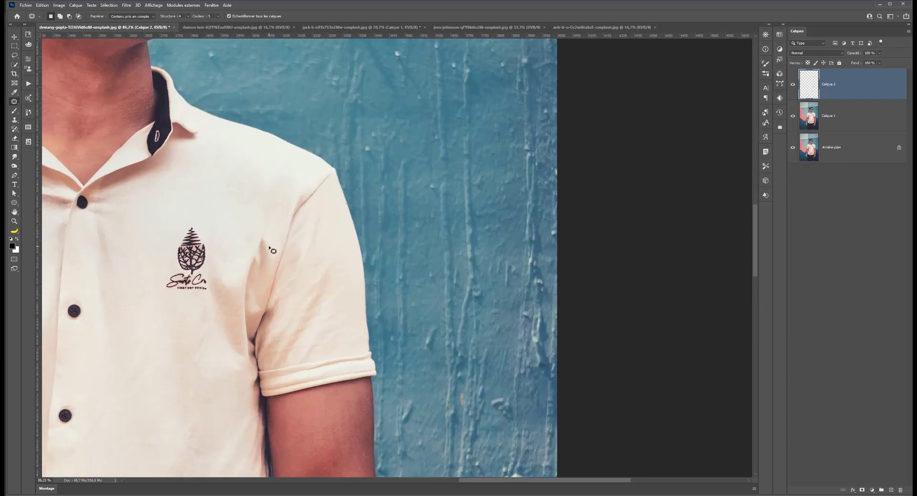
pyautogui.moveTo(271, 232)
pyautogui.mouseDown()
pyautogui.moveTo(243, 251)
pyautogui.moveTo(242, 345)
pyautogui.moveTo(253, 362)
pyautogui.moveTo(250, 286)
pyautogui.moveTo(268, 240)
pyautogui.moveTo(234, 231)
pyautogui.mouseUp()
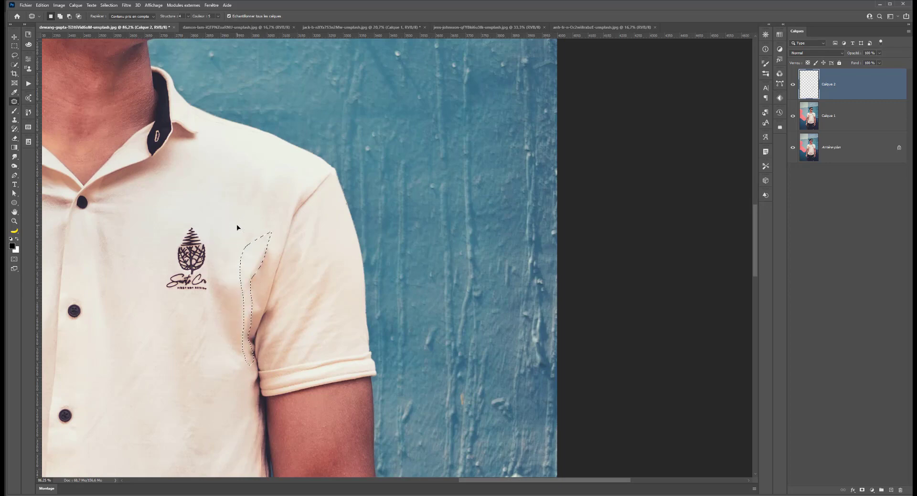
pyautogui.hotkey('ctrl', 'd')
pyautogui.hotkey('ctrl', 'z')
pyautogui.hotkey('ctrl', 'z')
# Step: Paint along the dark fold between the logo and the armpit with the Spot Healing Brush after clearing the selection
pyautogui.rightClick(14, 101)
pyautogui.click(48, 100)
pyautogui.hotkey('ctrl', 'd')
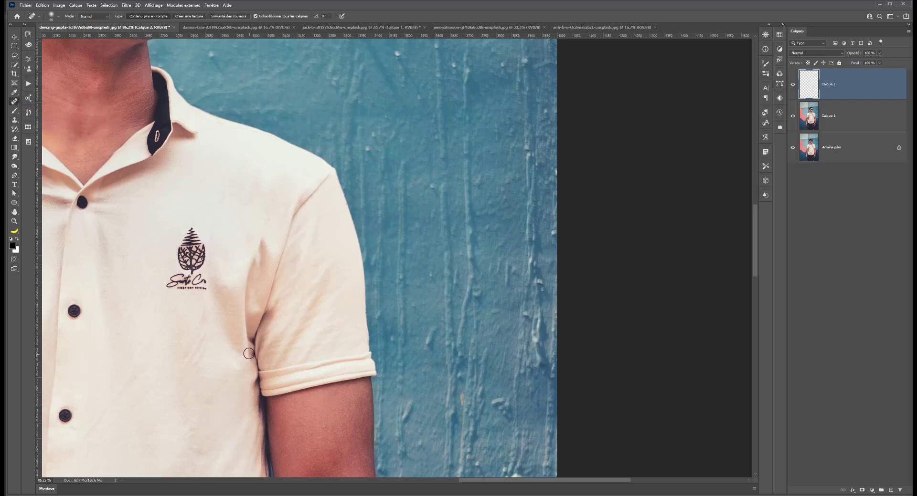
pyautogui.moveTo(248, 354); pyautogui.dragTo(252, 266)
pyautogui.moveTo(249, 326)
pyautogui.mouseDown()
pyautogui.moveTo(246, 342)
pyautogui.moveTo(245, 291)
pyautogui.mouseUp()
# Step: Clone fabric from below the logo over the dark fold near the armpit, using a small brush at about 32% opacity and sampling all layers
pyautogui.click(15, 122)
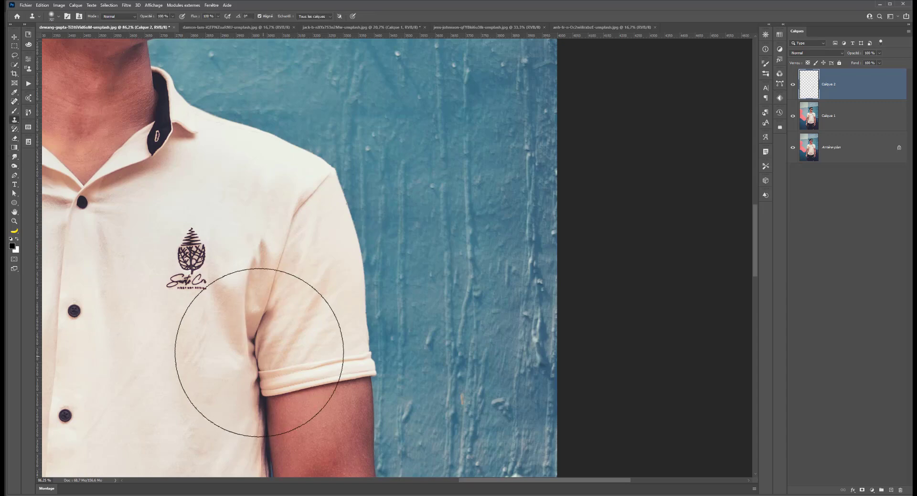
pyautogui.moveTo(245, 328)
pyautogui.mouseDown()
pyautogui.moveTo(129, 328)
pyautogui.moveTo(144, 313)
pyautogui.mouseUp()
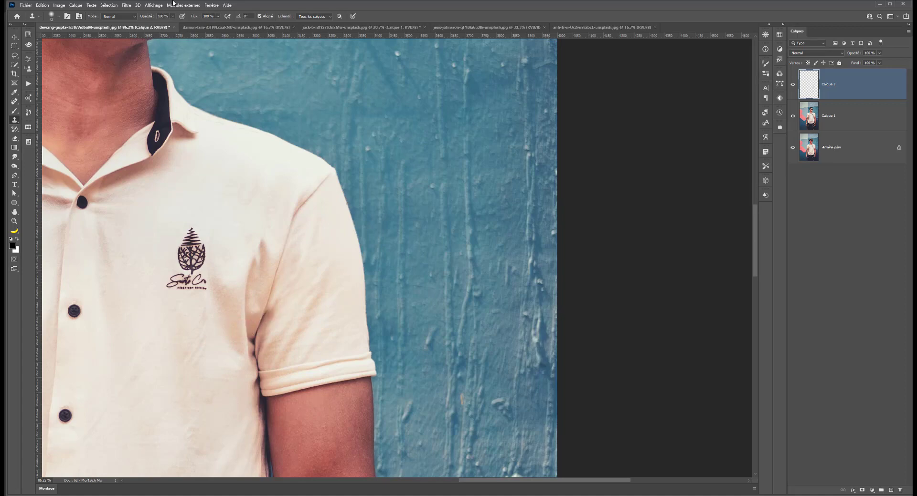
pyautogui.click(174, 18)
pyautogui.moveTo(148, 27); pyautogui.dragTo(150, 27)
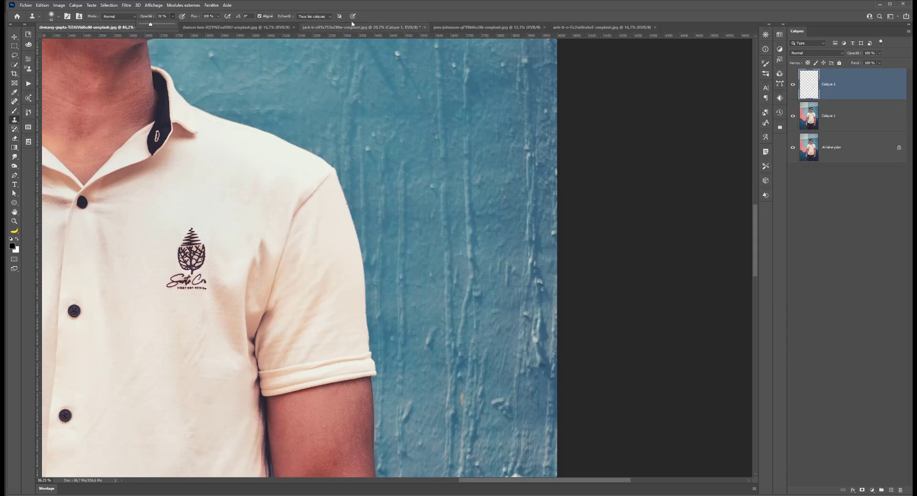
pyautogui.click(315, 17)
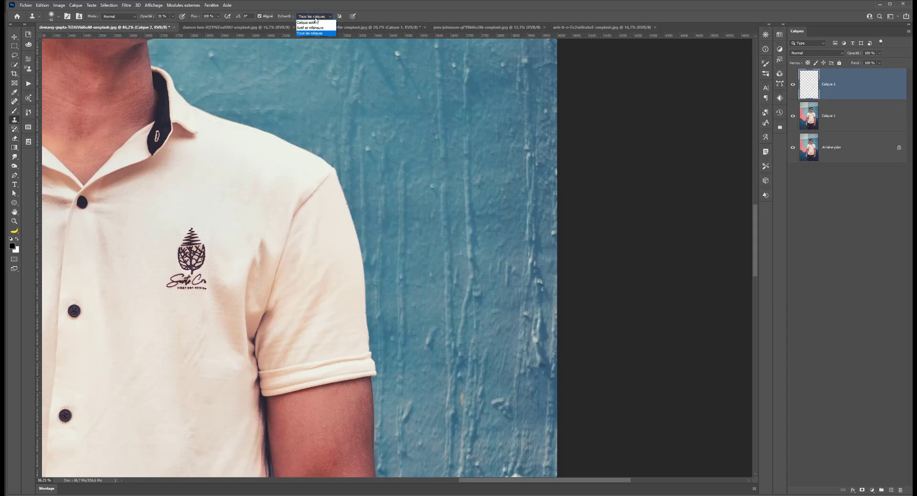
pyautogui.click(315, 18)
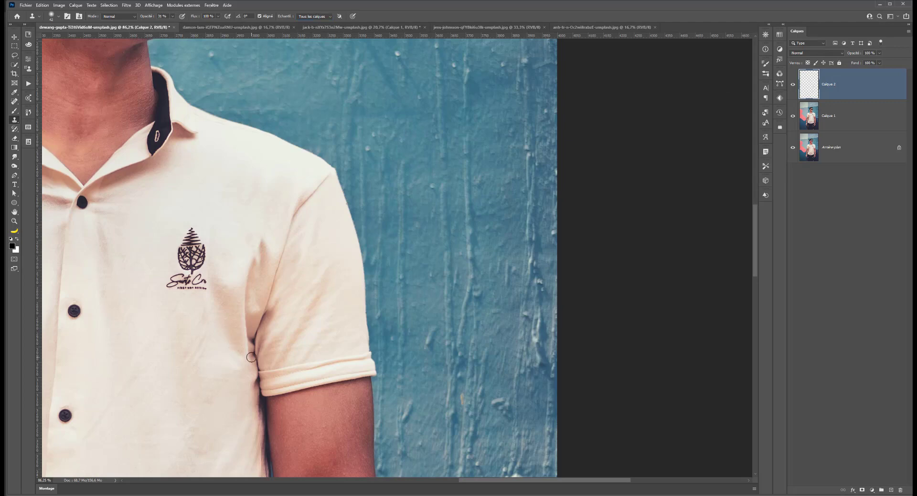
pyautogui.moveTo(246, 350)
pyautogui.mouseDown()
pyautogui.moveTo(237, 310)
pyautogui.moveTo(246, 335)
pyautogui.moveTo(244, 305)
pyautogui.moveTo(262, 286)
pyautogui.moveTo(251, 288)
pyautogui.moveTo(253, 264)
pyautogui.moveTo(245, 313)
pyautogui.moveTo(251, 262)
pyautogui.moveTo(248, 282)
pyautogui.mouseUp()
pyautogui.hotkey('ctrl', 'z')
pyautogui.keyDown('alt'); pyautogui.click(224, 307); pyautogui.keyUp('alt')
pyautogui.moveTo(240, 294)
pyautogui.mouseDown()
pyautogui.moveTo(243, 328)
pyautogui.moveTo(234, 312)
pyautogui.mouseUp()
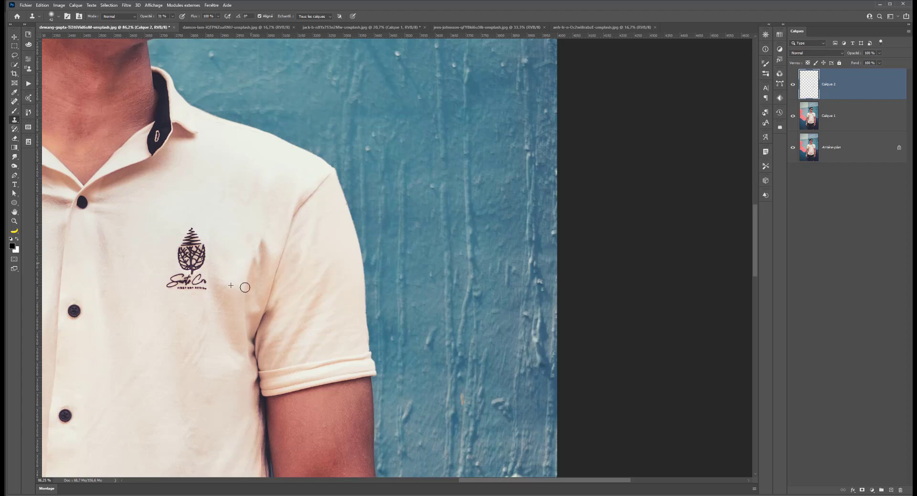
# Step: Compare the whole photo with and without the retouch layer, and fit the image in view
pyautogui.scroll(-3, 258, 339)
pyautogui.scroll(-3, 289, 339)
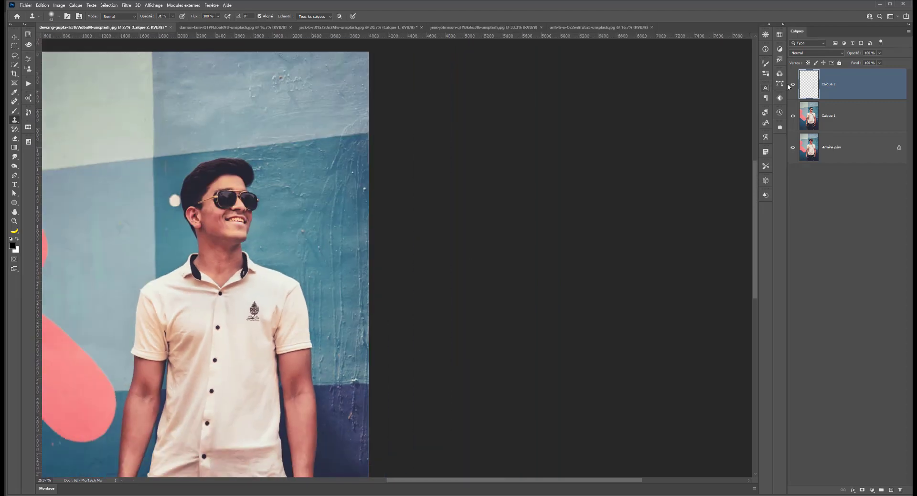
pyautogui.click(793, 86)
pyautogui.click(793, 86)
pyautogui.click(793, 86)
pyautogui.click(792, 86)
pyautogui.hotkey('ctrl', '0')
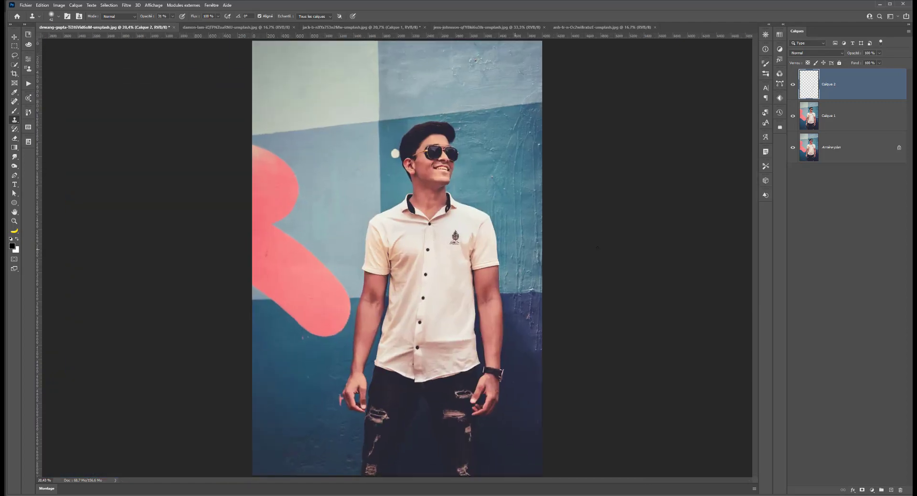
# Step: Patch the curved crease across the chest opposite the logo with smooth fabric from the same side of the shirt
pyautogui.scroll(1, 659, 237)
pyautogui.scroll(4, 457, 257)
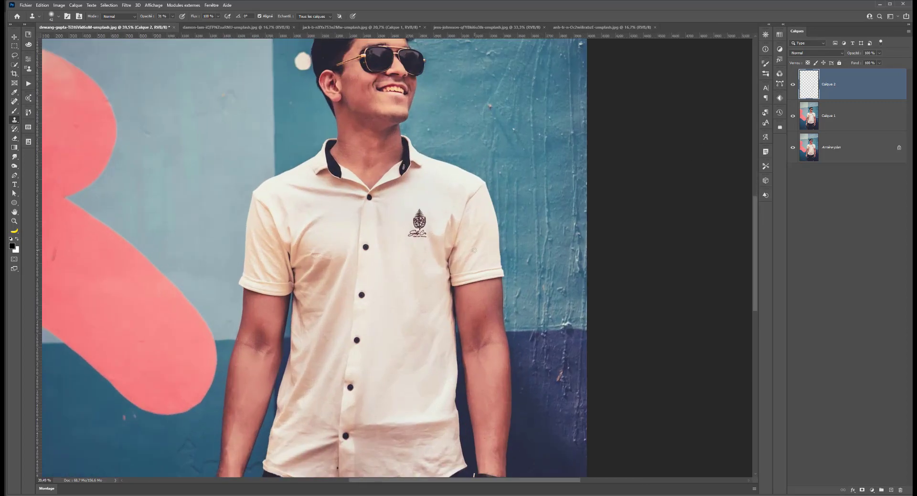
pyautogui.rightClick(14, 102)
pyautogui.click(46, 115)
pyautogui.scroll(2, 289, 248)
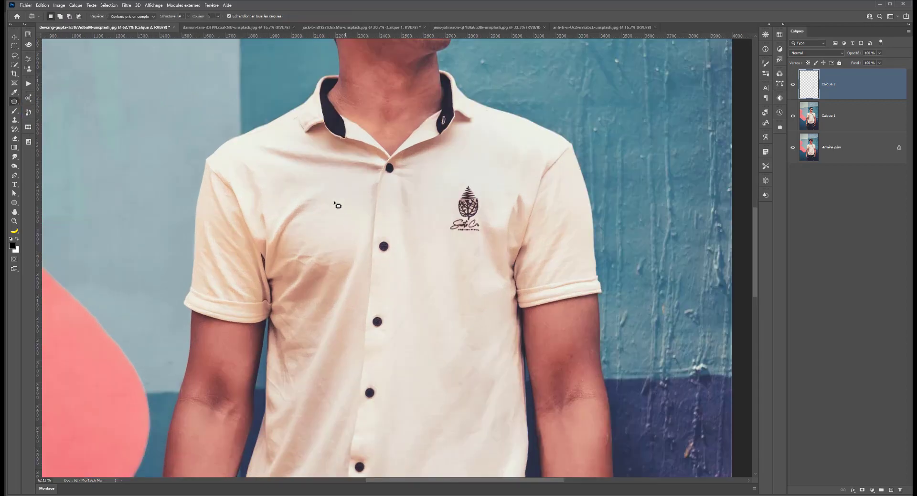
pyautogui.moveTo(324, 189)
pyautogui.mouseDown()
pyautogui.moveTo(302, 193)
pyautogui.moveTo(269, 238)
pyautogui.mouseUp()
pyautogui.moveTo(276, 274)
pyautogui.mouseDown()
pyautogui.moveTo(307, 205)
pyautogui.moveTo(300, 212)
pyautogui.moveTo(353, 187)
pyautogui.mouseUp()
pyautogui.moveTo(324, 218); pyautogui.dragTo(346, 213)
pyautogui.hotkey('ctrl', 'd')
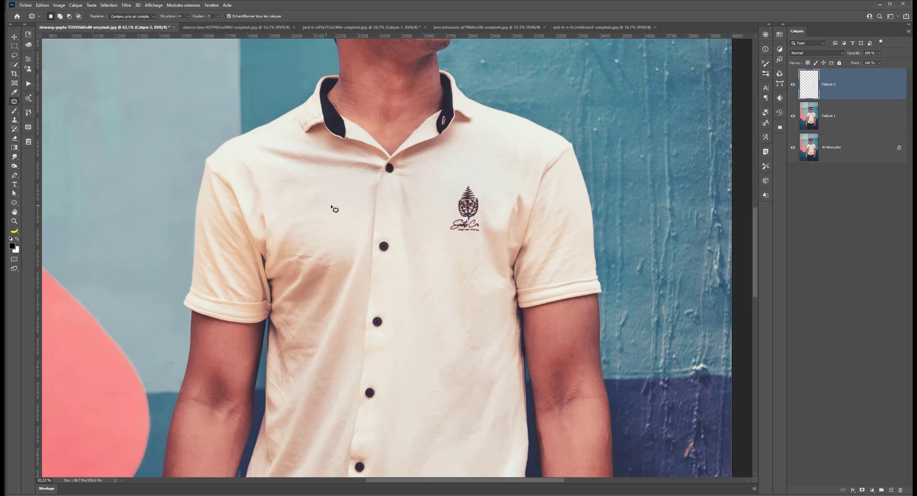
# Step: Patch the remaining chest crease opposite the logo and the fold beside the shoulder seam with nearby smooth fabric
pyautogui.moveTo(320, 197)
pyautogui.mouseDown()
pyautogui.moveTo(288, 229)
pyautogui.moveTo(270, 266)
pyautogui.moveTo(319, 222)
pyautogui.moveTo(340, 225)
pyautogui.mouseUp()
pyautogui.hotkey('ctrl', 'd')
pyautogui.scroll(2, 249, 239)
pyautogui.moveTo(244, 122)
pyautogui.mouseDown()
pyautogui.moveTo(236, 129)
pyautogui.moveTo(264, 206)
pyautogui.moveTo(264, 136)
pyautogui.moveTo(245, 123)
pyautogui.mouseUp()
pyautogui.moveTo(255, 170); pyautogui.dragTo(317, 188)
pyautogui.hotkey('ctrl', 'd')
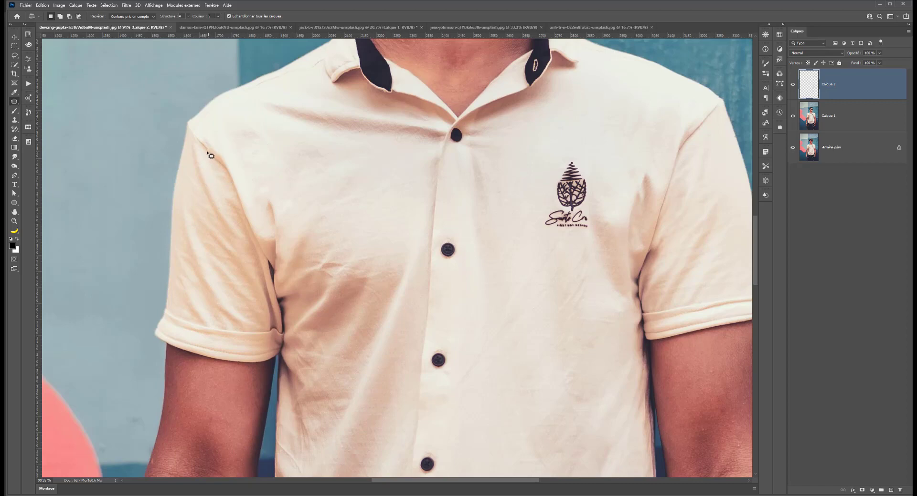
# Step: Patch the long folds on the upper and outer parts of the sleeve opposite the logo, then clear the selection
pyautogui.moveTo(195, 146)
pyautogui.mouseDown()
pyautogui.moveTo(209, 214)
pyautogui.moveTo(236, 244)
pyautogui.mouseUp()
pyautogui.moveTo(222, 195); pyautogui.dragTo(205, 164)
pyautogui.moveTo(210, 205); pyautogui.dragTo(205, 230)
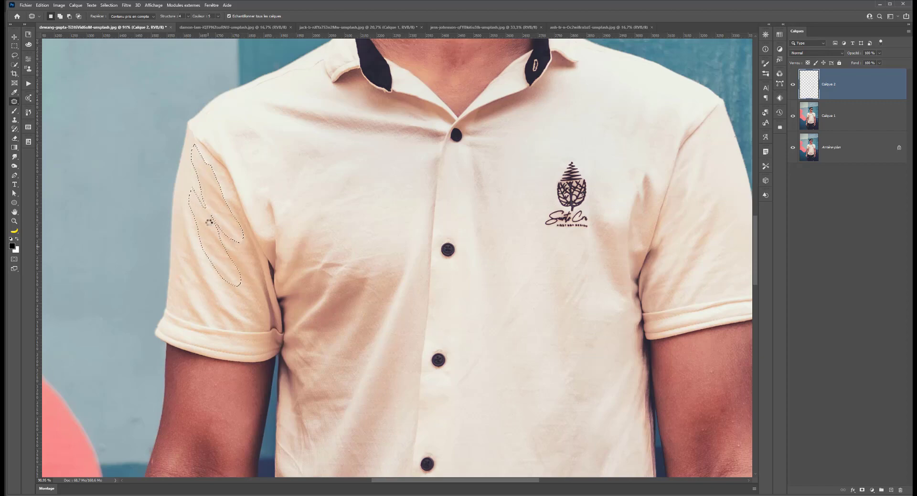
pyautogui.click(188, 201)
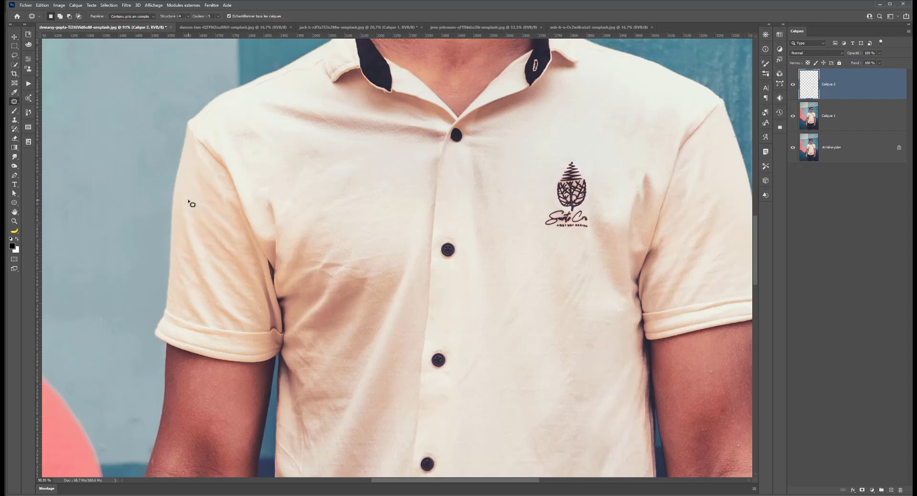
pyautogui.moveTo(186, 248)
pyautogui.mouseDown()
pyautogui.moveTo(177, 267)
pyautogui.moveTo(184, 313)
pyautogui.moveTo(200, 325)
pyautogui.moveTo(206, 280)
pyautogui.moveTo(186, 249)
pyautogui.mouseUp()
pyautogui.moveTo(194, 292); pyautogui.dragTo(381, 201)
pyautogui.click(189, 261)
pyautogui.scroll(4, 190, 286)
pyautogui.scroll(-8, 221, 314)
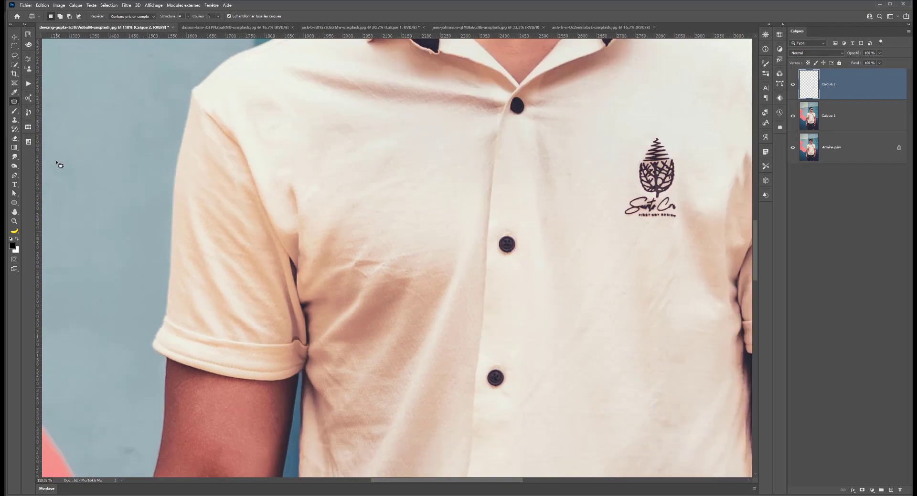
pyautogui.scroll(-2, 175, 259)
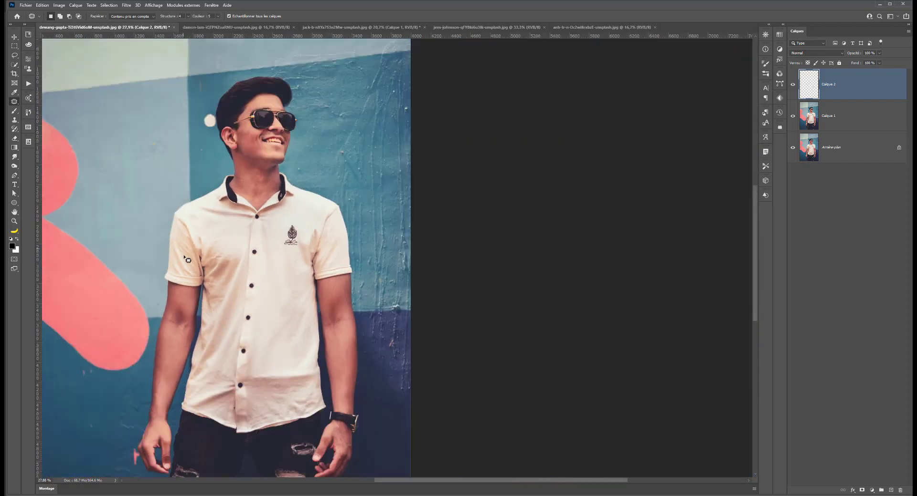
pyautogui.scroll(5, 189, 265)
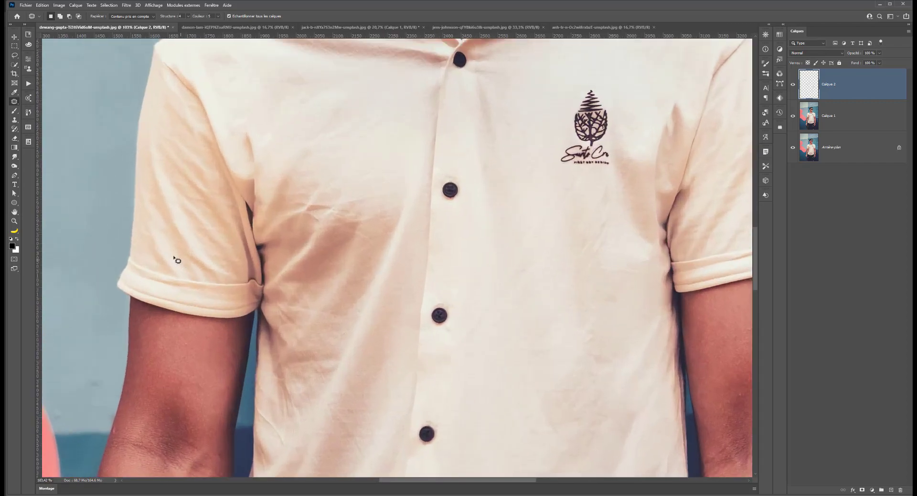
pyautogui.scroll(-3, 143, 248)
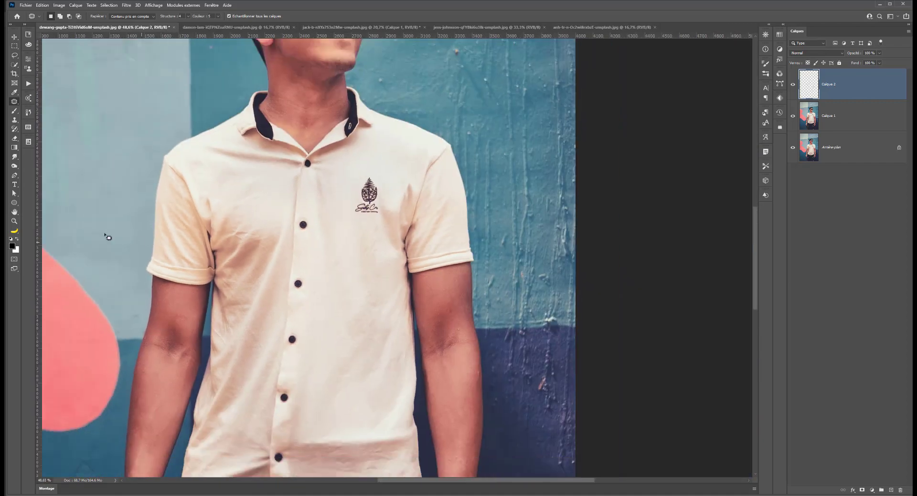
# Step: Paint over the diagonal creases in the middle of the sleeve opposite the logo with the Spot Healing Brush
pyautogui.rightClick(15, 102)
pyautogui.click(57, 104)
pyautogui.scroll(3, 175, 243)
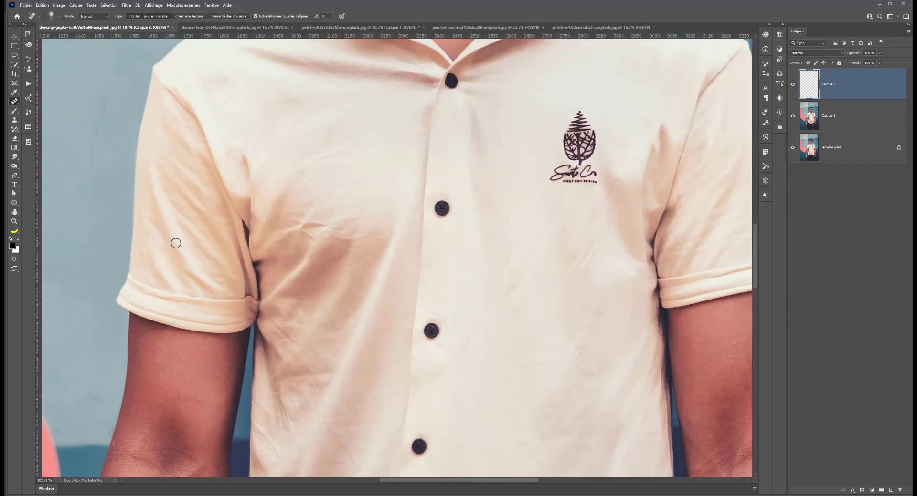
pyautogui.scroll(2, 175, 243)
pyautogui.moveTo(164, 128); pyautogui.dragTo(218, 185)
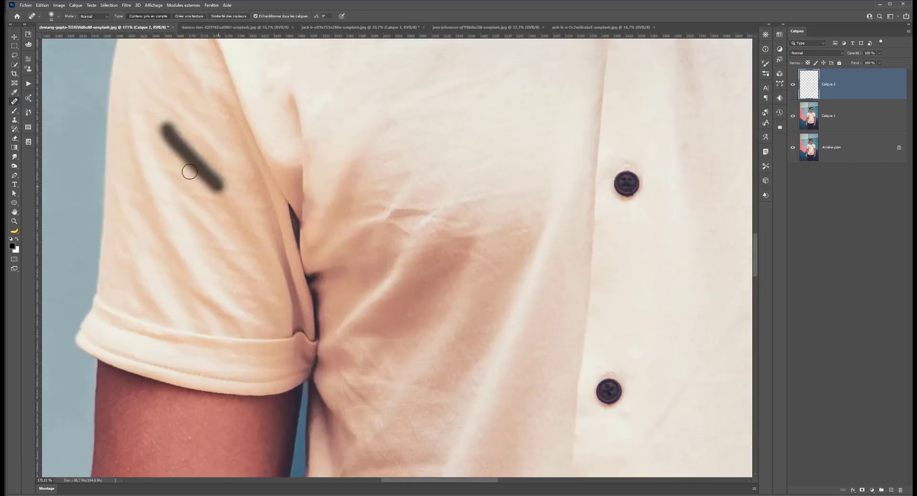
pyautogui.moveTo(189, 150); pyautogui.dragTo(201, 153)
pyautogui.moveTo(168, 129)
pyautogui.mouseDown()
pyautogui.moveTo(217, 177)
pyautogui.moveTo(162, 94)
pyautogui.moveTo(248, 226)
pyautogui.moveTo(166, 150)
pyautogui.moveTo(178, 125)
pyautogui.mouseUp()
pyautogui.scroll(-6, 178, 218)
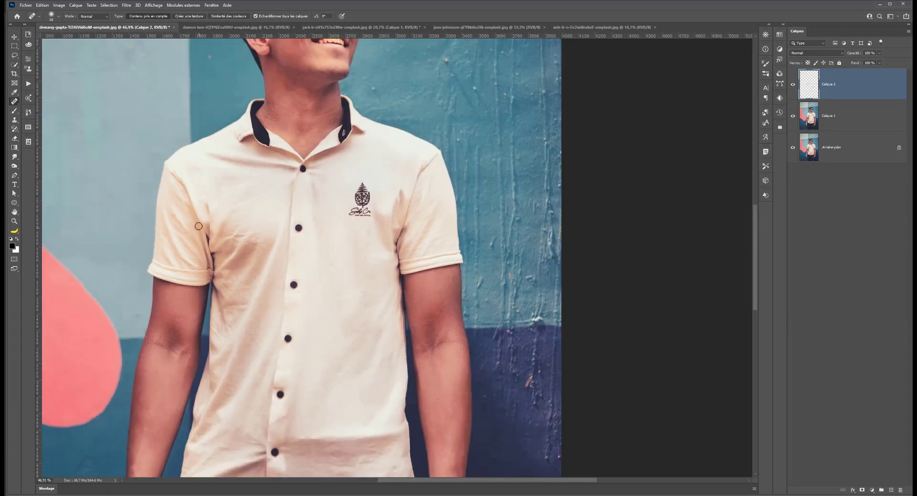
# Step: Patch the fold along the outer edge of the sleeve opposite the logo with smooth fabric from the chest
pyautogui.rightClick(14, 101)
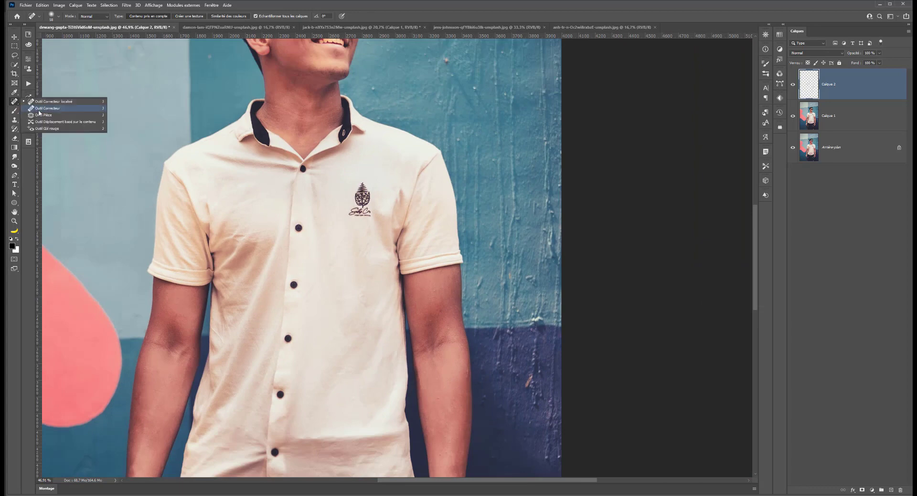
pyautogui.click(43, 115)
pyautogui.scroll(5, 143, 260)
pyautogui.scroll(1, 226, 241)
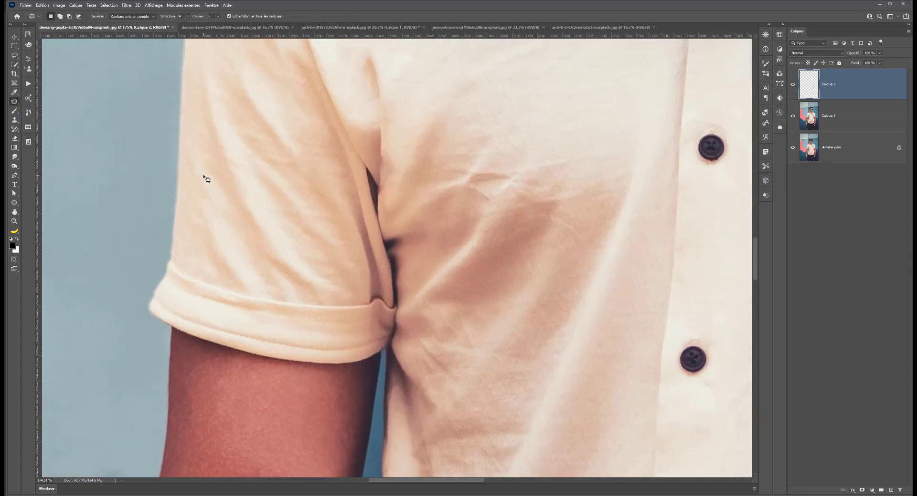
pyautogui.moveTo(198, 183)
pyautogui.mouseDown()
pyautogui.moveTo(207, 256)
pyautogui.moveTo(264, 301)
pyautogui.moveTo(239, 210)
pyautogui.moveTo(203, 179)
pyautogui.moveTo(193, 191)
pyautogui.mouseUp()
pyautogui.moveTo(239, 223); pyautogui.dragTo(587, 116)
pyautogui.hotkey('ctrl', 'd')
# Step: Patch the two remaining folds just above the cuff of the sleeve opposite the logo with adjacent fabric
pyautogui.moveTo(252, 247)
pyautogui.mouseDown()
pyautogui.moveTo(279, 291)
pyautogui.moveTo(301, 303)
pyautogui.moveTo(273, 260)
pyautogui.moveTo(260, 253)
pyautogui.moveTo(256, 262)
pyautogui.moveTo(297, 300)
pyautogui.moveTo(283, 269)
pyautogui.moveTo(315, 245)
pyautogui.mouseUp()
pyautogui.hotkey('ctrl', 'd')
pyautogui.moveTo(234, 242); pyautogui.dragTo(245, 305)
pyautogui.moveTo(270, 209)
pyautogui.mouseDown()
pyautogui.moveTo(302, 281)
pyautogui.moveTo(344, 314)
pyautogui.moveTo(307, 258)
pyautogui.moveTo(296, 219)
pyautogui.moveTo(278, 205)
pyautogui.moveTo(243, 258)
pyautogui.moveTo(240, 299)
pyautogui.moveTo(255, 286)
pyautogui.mouseUp()
pyautogui.hotkey('ctrl', 'd')
pyautogui.scroll(-5, 276, 237)
pyautogui.scroll(-2, 278, 233)
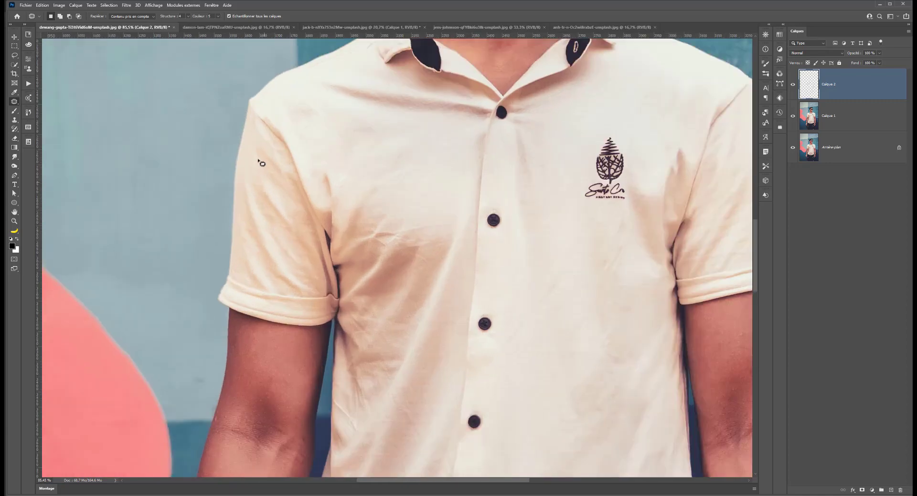
# Step: Patch the folds on the upper sleeve and beside its seam opposite the logo, and compare with the retouch layer hidden
pyautogui.moveTo(252, 149)
pyautogui.mouseDown()
pyautogui.moveTo(250, 183)
pyautogui.moveTo(278, 224)
pyautogui.moveTo(252, 155)
pyautogui.moveTo(272, 224)
pyautogui.moveTo(290, 238)
pyautogui.moveTo(271, 180)
pyautogui.moveTo(256, 170)
pyautogui.moveTo(287, 235)
pyautogui.moveTo(297, 227)
pyautogui.moveTo(292, 202)
pyautogui.mouseUp()
pyautogui.hotkey('ctrl', 'd')
pyautogui.moveTo(291, 207); pyautogui.dragTo(310, 238)
pyautogui.hotkey('ctrl', 'd')
pyautogui.moveTo(265, 176); pyautogui.dragTo(278, 204)
pyautogui.moveTo(273, 173); pyautogui.dragTo(264, 195)
pyautogui.hotkey('ctrl', 'd')
pyautogui.scroll(-5, 297, 221)
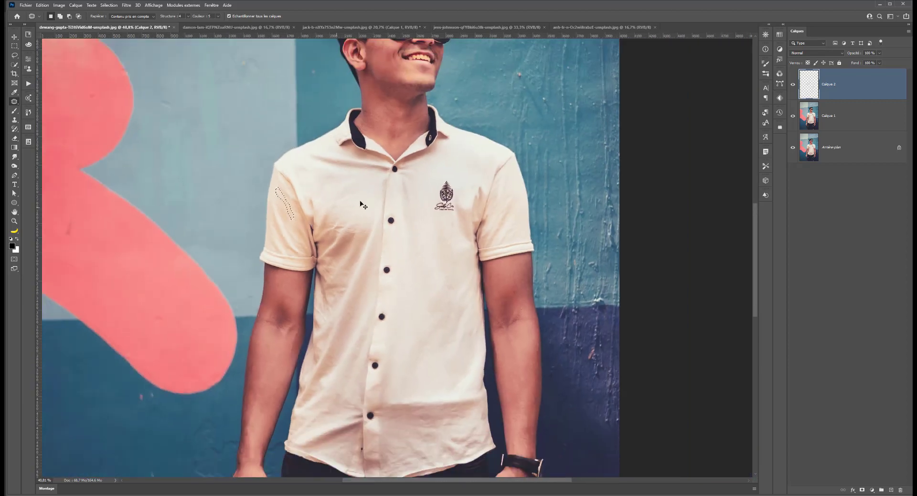
pyautogui.click(793, 84)
pyautogui.click(793, 85)
# Step: Heal the leftover crease in the mid sleeve with the Spot Healing Brush, and compare the photo with the retouch layer hidden
pyautogui.scroll(5, 334, 210)
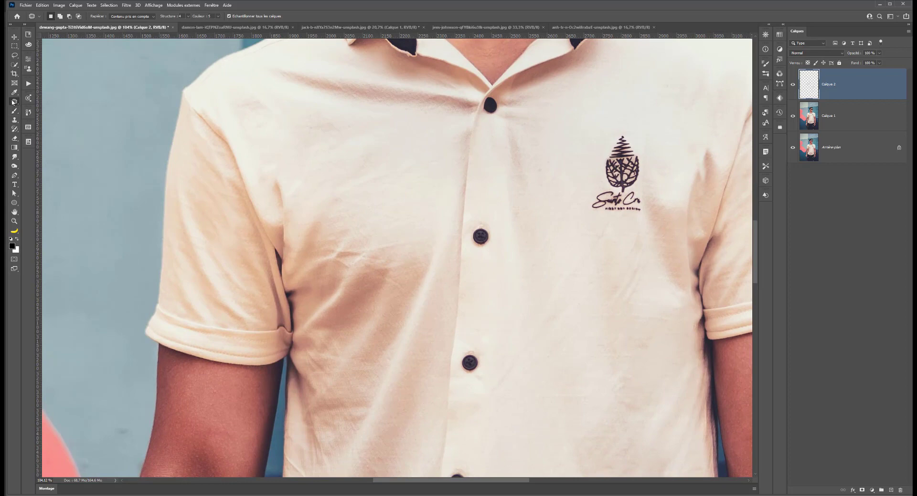
pyautogui.rightClick(13, 102)
pyautogui.click(48, 101)
pyautogui.moveTo(220, 205)
pyautogui.mouseDown()
pyautogui.moveTo(221, 234)
pyautogui.moveTo(196, 174)
pyautogui.moveTo(193, 184)
pyautogui.mouseUp()
pyautogui.scroll(-8, 234, 239)
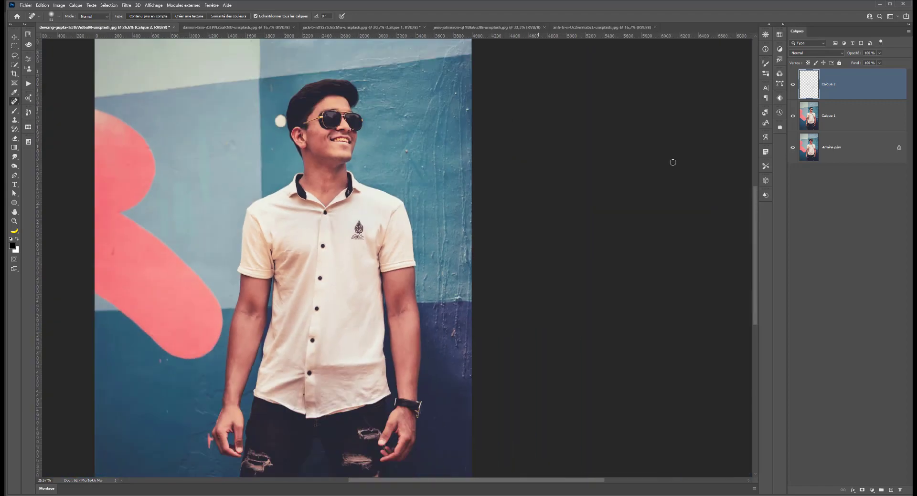
pyautogui.click(792, 84)
pyautogui.click(793, 84)
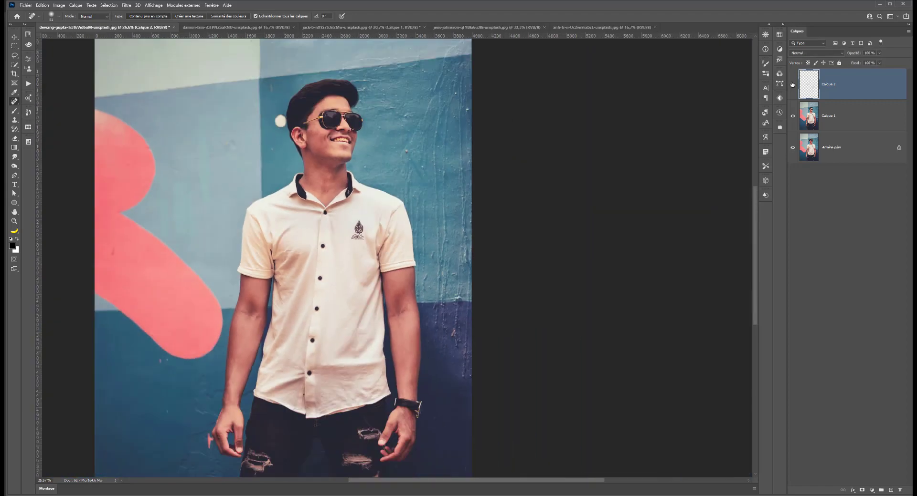
pyautogui.click(793, 84)
pyautogui.click(793, 84)
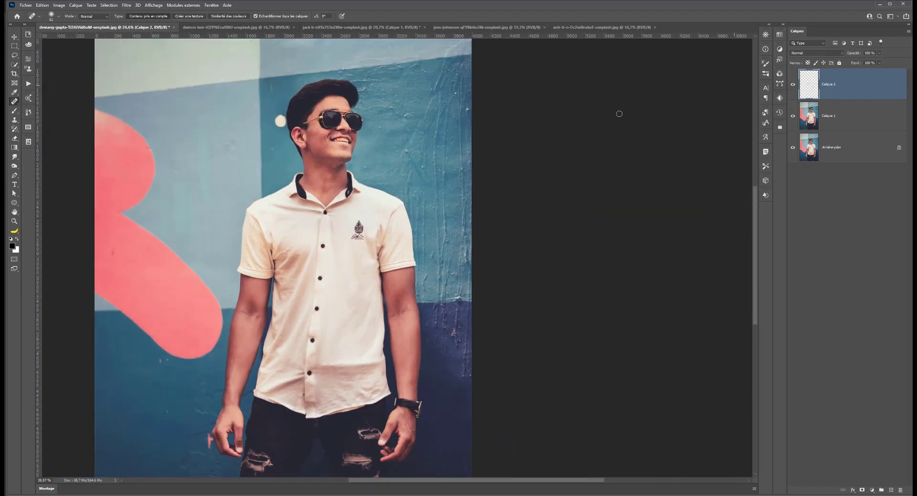
# Step: Patch the short fold and the long outer fold of the sleeve opposite the logo with fabric nearer its seam
pyautogui.scroll(8, 306, 244)
pyautogui.hscroll(-5, 234, 245)
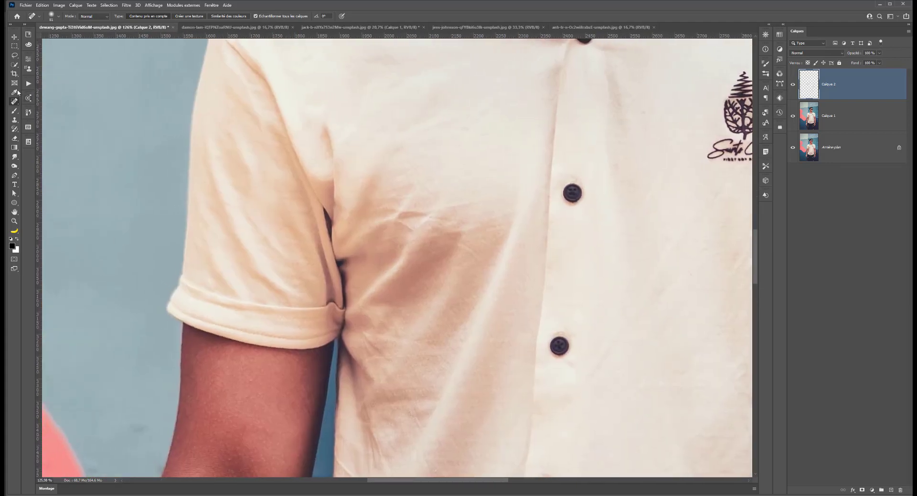
pyautogui.rightClick(16, 103)
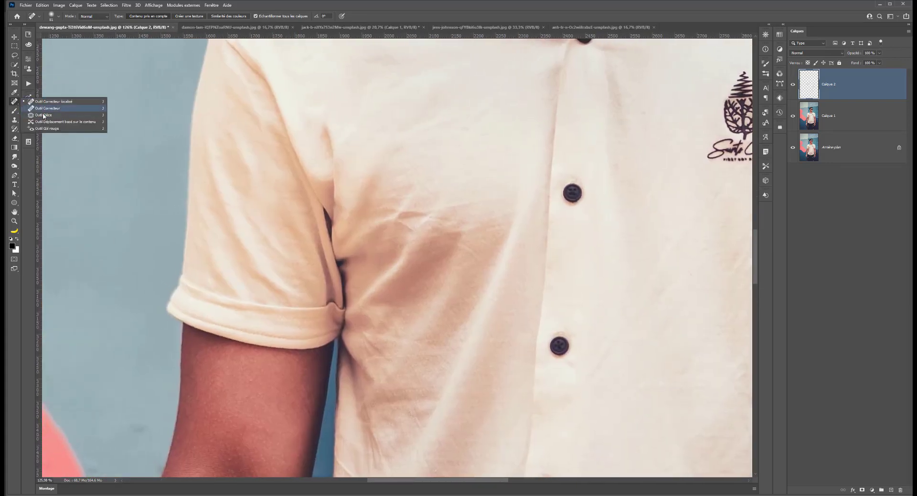
pyautogui.click(44, 115)
pyautogui.moveTo(236, 124)
pyautogui.mouseDown()
pyautogui.moveTo(237, 170)
pyautogui.moveTo(254, 194)
pyautogui.moveTo(259, 174)
pyautogui.moveTo(234, 122)
pyautogui.mouseUp()
pyautogui.moveTo(248, 164); pyautogui.dragTo(284, 205)
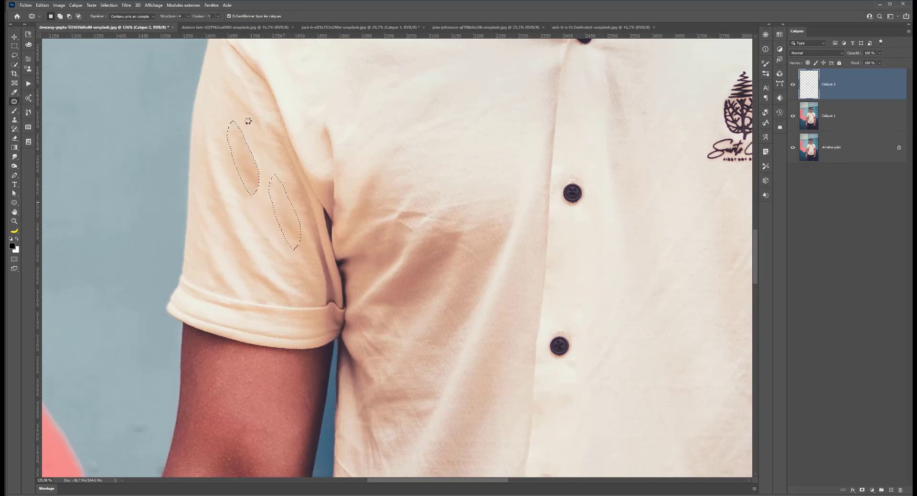
pyautogui.hotkey('ctrl', 'd')
pyautogui.moveTo(218, 114)
pyautogui.mouseDown()
pyautogui.moveTo(201, 177)
pyautogui.moveTo(219, 231)
pyautogui.moveTo(254, 275)
pyautogui.moveTo(292, 300)
pyautogui.moveTo(296, 288)
pyautogui.moveTo(223, 169)
pyautogui.moveTo(216, 116)
pyautogui.mouseUp()
pyautogui.moveTo(232, 186); pyautogui.dragTo(253, 157)
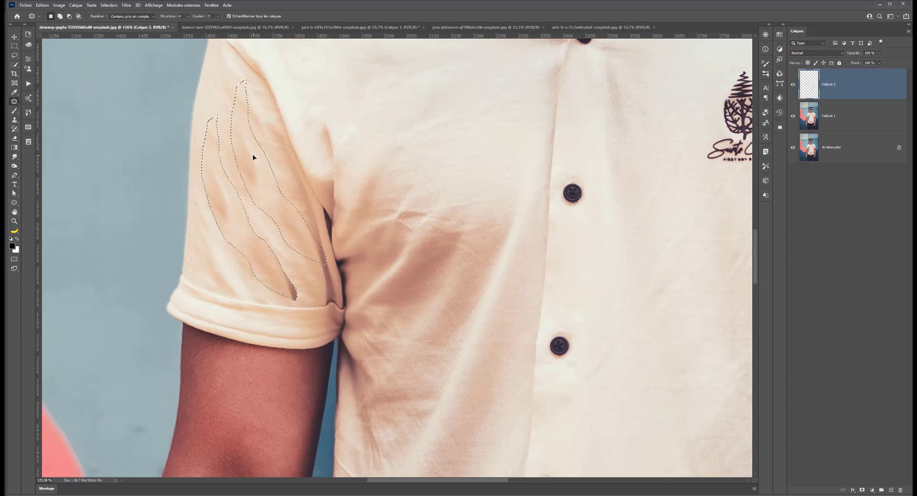
pyautogui.hotkey('ctrl', 'd')
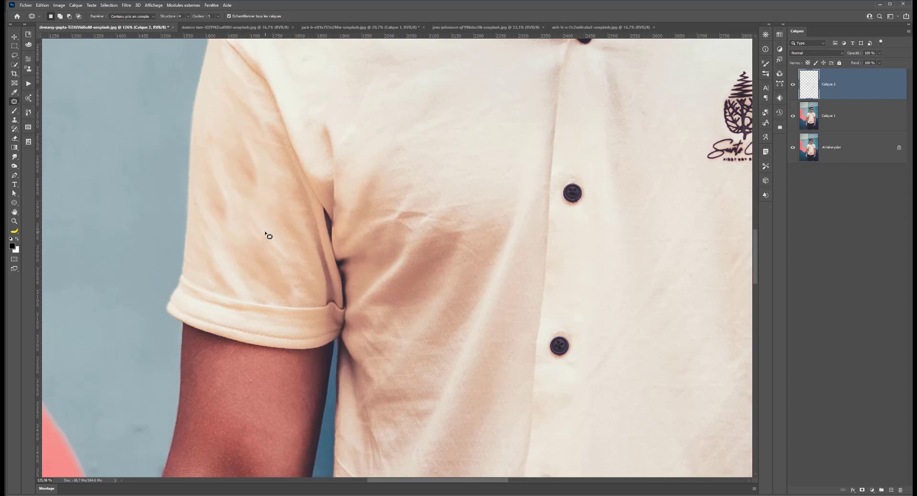
# Step: Patch the shaded diagonal fold on the chest beside the armpit opposite the logo with the lighter fabric next to it
pyautogui.scroll(-5, 266, 235)
pyautogui.moveTo(371, 217)
pyautogui.mouseDown()
pyautogui.moveTo(347, 334)
pyautogui.moveTo(317, 389)
pyautogui.mouseUp()
pyautogui.scroll(5, 317, 389)
pyautogui.moveTo(307, 187)
pyautogui.mouseDown()
pyautogui.moveTo(289, 220)
pyautogui.moveTo(323, 200)
pyautogui.moveTo(358, 142)
pyautogui.moveTo(323, 167)
pyautogui.moveTo(346, 206)
pyautogui.mouseUp()
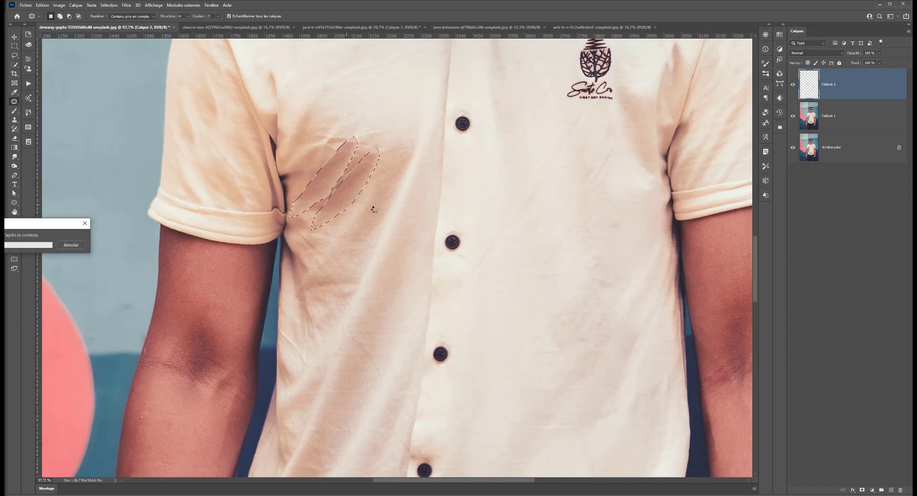
pyautogui.hotkey('ctrl', 'd')
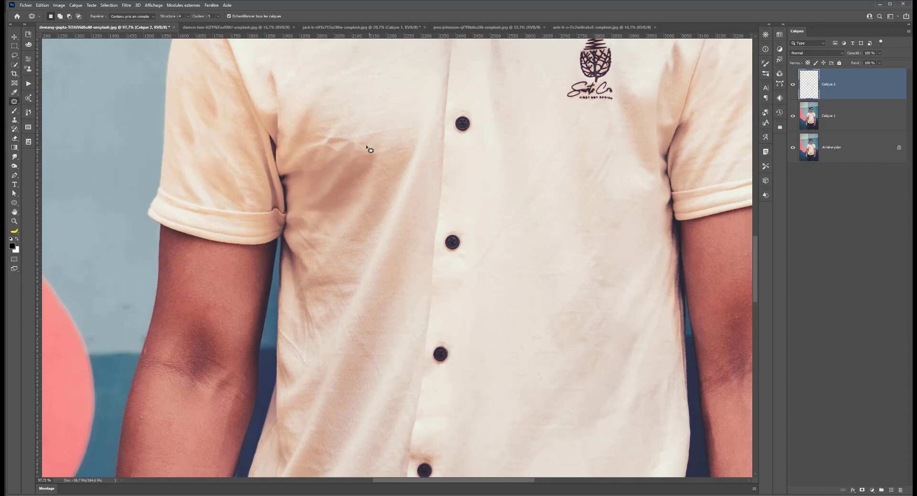
# Step: Patch the creases along the upper edge of the shaded chest area opposite the logo with smooth fabric above them
pyautogui.moveTo(342, 122)
pyautogui.mouseDown()
pyautogui.moveTo(322, 130)
pyautogui.moveTo(292, 166)
pyautogui.moveTo(337, 131)
pyautogui.moveTo(397, 105)
pyautogui.mouseUp()
pyautogui.hotkey('ctrl', 'd')
pyautogui.moveTo(336, 129)
pyautogui.mouseDown()
pyautogui.moveTo(294, 153)
pyautogui.moveTo(296, 168)
pyautogui.moveTo(375, 110)
pyautogui.mouseUp()
pyautogui.hotkey('ctrl', 'd')
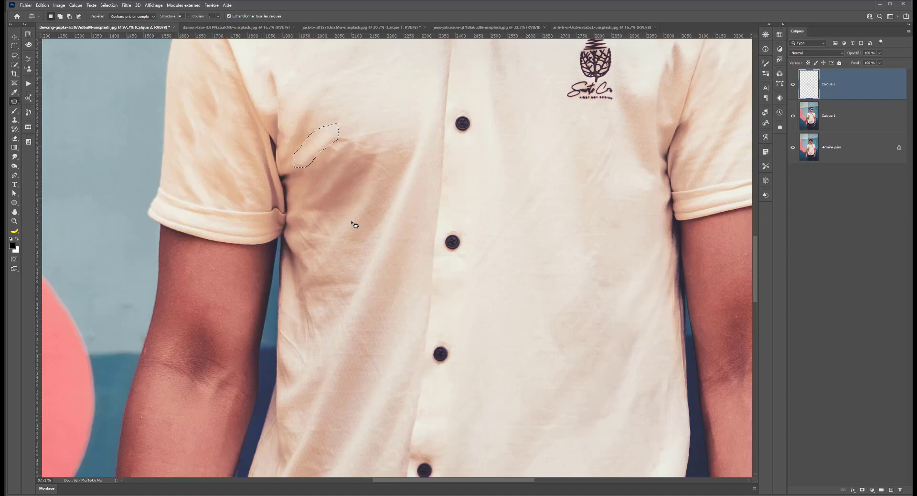
# Step: Patch the remaining creases beneath the shaded chest area and beside the side seam under the armpit opposite the logo
pyautogui.moveTo(385, 147)
pyautogui.mouseDown()
pyautogui.moveTo(302, 290)
pyautogui.moveTo(348, 252)
pyautogui.moveTo(380, 190)
pyautogui.moveTo(385, 151)
pyautogui.mouseUp()
pyautogui.moveTo(371, 222)
pyautogui.mouseDown()
pyautogui.moveTo(522, 293)
pyautogui.moveTo(399, 257)
pyautogui.mouseUp()
pyautogui.hotkey('ctrl', 'd')
pyautogui.moveTo(288, 250)
pyautogui.mouseDown()
pyautogui.moveTo(306, 345)
pyautogui.moveTo(317, 334)
pyautogui.moveTo(291, 250)
pyautogui.mouseUp()
pyautogui.hotkey('ctrl', 'd')
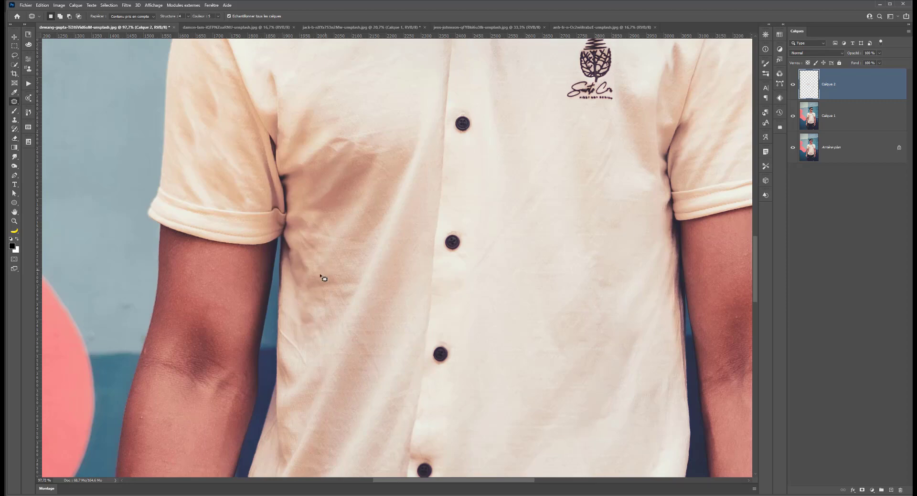
# Step: Compare the whole photo with the retouch layer Calque 2 hidden and shown several times
pyautogui.scroll(-1, 307, 294)
pyautogui.scroll(-2, 312, 308)
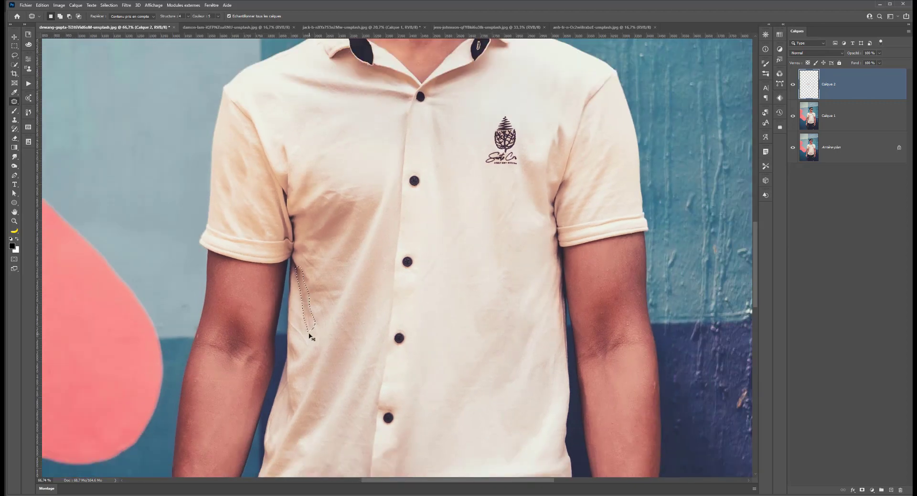
pyautogui.scroll(-4, 309, 336)
pyautogui.moveTo(334, 367); pyautogui.dragTo(377, 285)
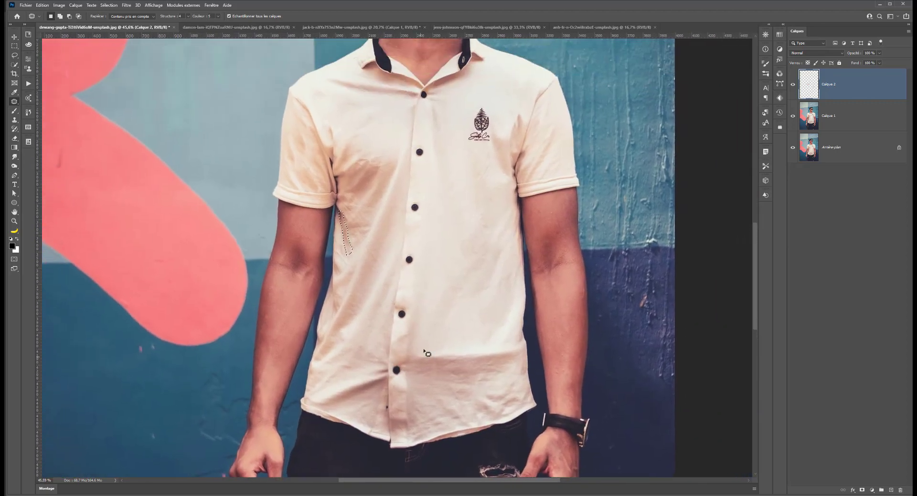
pyautogui.scroll(-3, 424, 361)
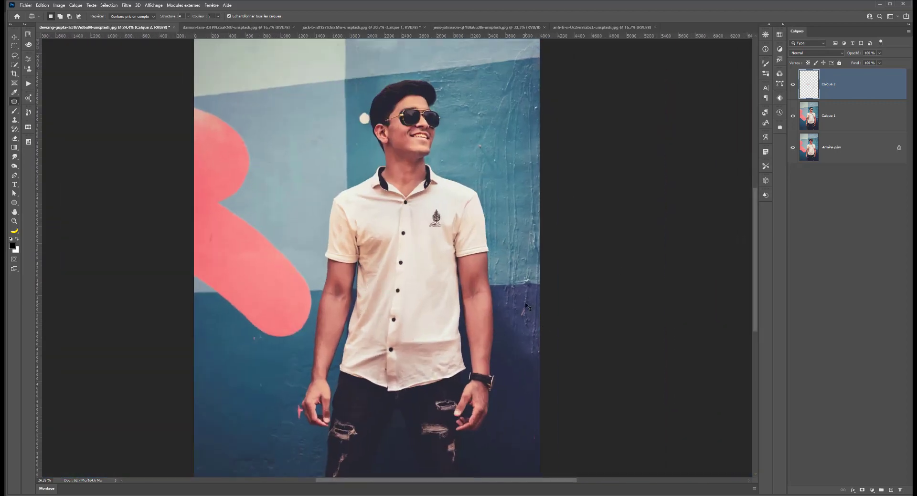
pyautogui.click(792, 86)
pyautogui.click(793, 86)
pyautogui.click(793, 86)
pyautogui.click(792, 86)
pyautogui.click(792, 86)
pyautogui.click(793, 86)
pyautogui.click(794, 86)
pyautogui.click(793, 86)
# Step: Patch the long diagonal fold from chest to waist with fabric across the button placket, and compare with the retouch layer hidden
pyautogui.scroll(8, 490, 250)
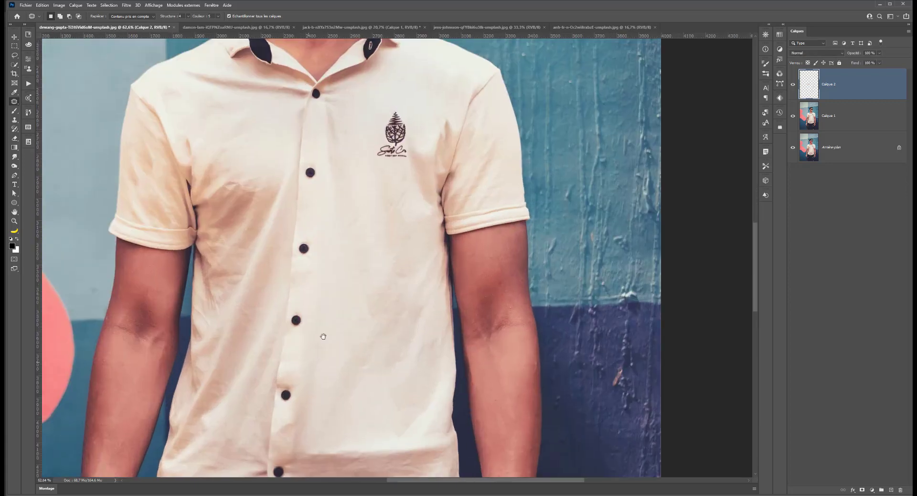
pyautogui.moveTo(306, 366); pyautogui.dragTo(512, 176)
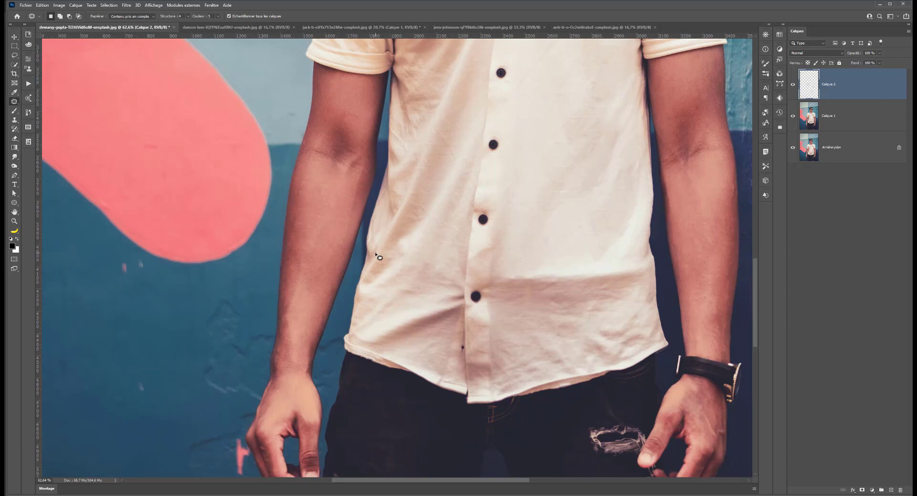
pyautogui.moveTo(373, 264)
pyautogui.mouseDown()
pyautogui.moveTo(362, 284)
pyautogui.moveTo(415, 224)
pyautogui.moveTo(434, 159)
pyautogui.moveTo(467, 103)
pyautogui.moveTo(478, 39)
pyautogui.moveTo(446, 75)
pyautogui.moveTo(376, 244)
pyautogui.moveTo(401, 322)
pyautogui.mouseUp()
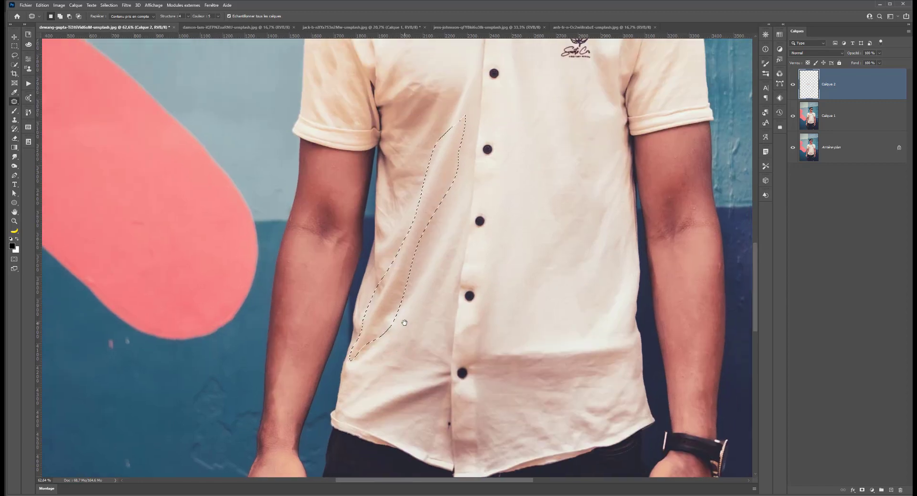
pyautogui.moveTo(405, 288); pyautogui.dragTo(541, 273)
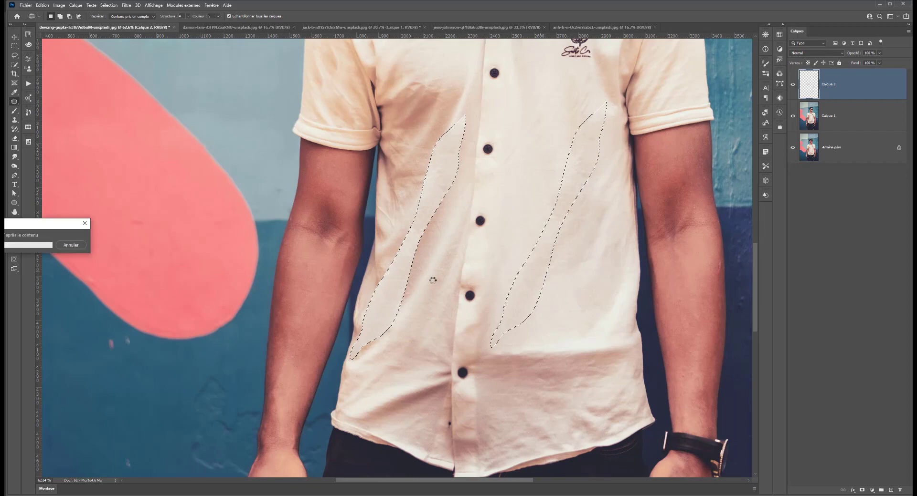
pyautogui.hotkey('ctrl', 'd')
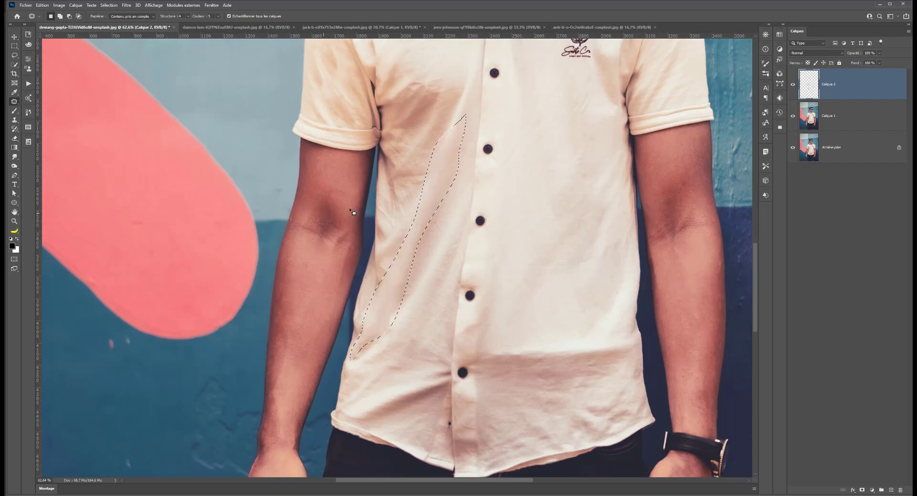
pyautogui.hotkey('ctrl', '0')
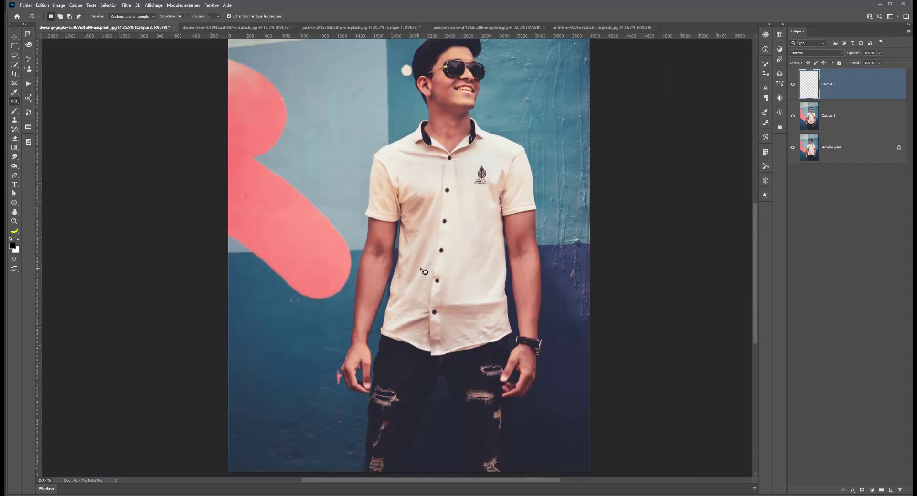
pyautogui.click(792, 84)
pyautogui.click(793, 84)
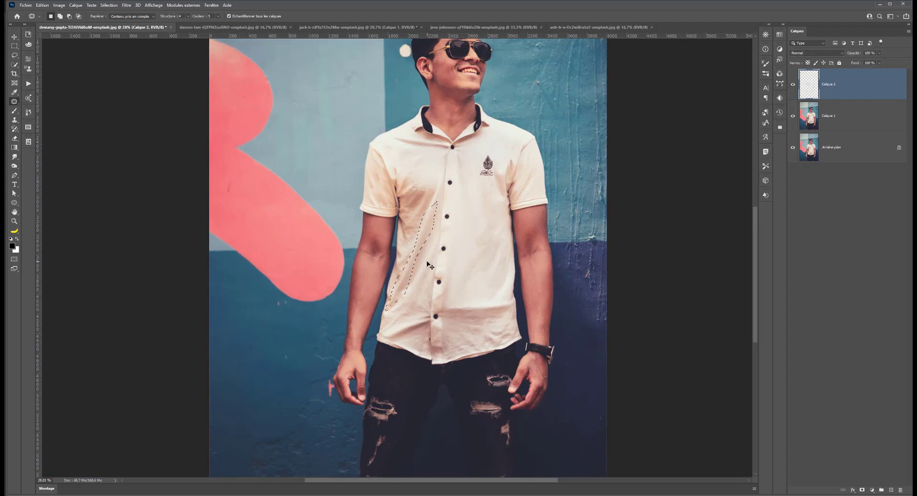
# Step: Patch the chest area under the armpit opposite the logo and the fabric beside the second button with smoother shirt areas
pyautogui.click(411, 299)
pyautogui.moveTo(421, 182); pyautogui.dragTo(405, 186)
pyautogui.moveTo(403, 226)
pyautogui.mouseDown()
pyautogui.moveTo(416, 233)
pyautogui.moveTo(445, 189)
pyautogui.moveTo(421, 181)
pyautogui.moveTo(483, 216)
pyautogui.mouseUp()
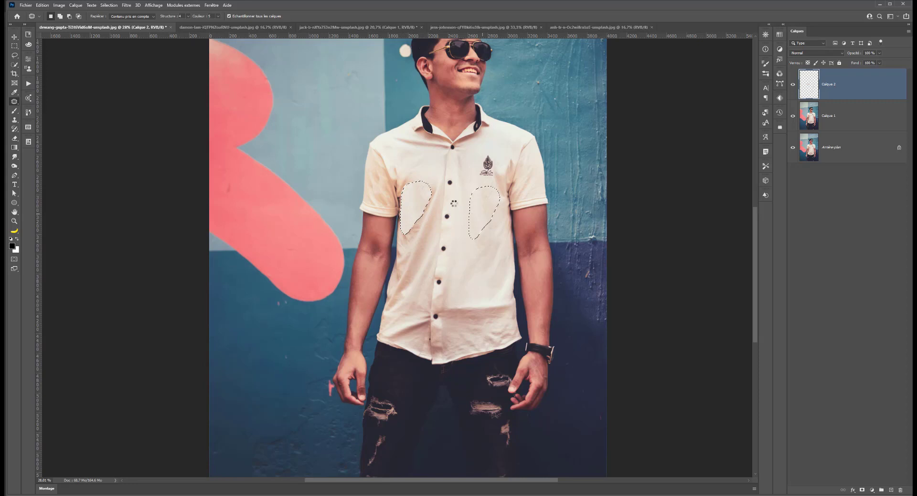
pyautogui.hotkey('ctrl', 'd')
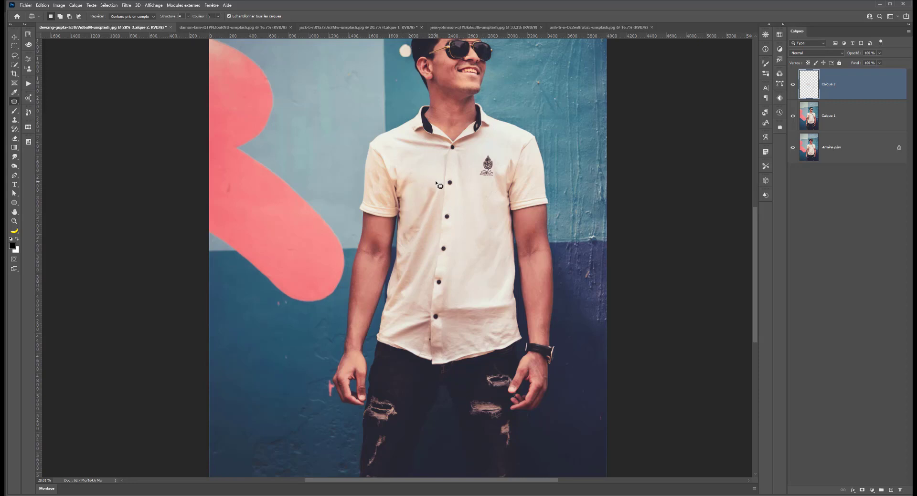
pyautogui.moveTo(431, 180)
pyautogui.mouseDown()
pyautogui.moveTo(406, 243)
pyautogui.moveTo(424, 250)
pyautogui.moveTo(443, 217)
pyautogui.moveTo(441, 182)
pyautogui.moveTo(451, 258)
pyautogui.moveTo(482, 233)
pyautogui.mouseUp()
pyautogui.moveTo(428, 200); pyautogui.dragTo(429, 170)
pyautogui.hotkey('ctrl', 'd')
# Step: Patch the large torso area between the side seam and the placket with fabric from the logo side
pyautogui.moveTo(405, 227)
pyautogui.mouseDown()
pyautogui.moveTo(390, 305)
pyautogui.moveTo(406, 314)
pyautogui.moveTo(433, 279)
pyautogui.moveTo(435, 218)
pyautogui.mouseUp()
pyautogui.moveTo(416, 276); pyautogui.dragTo(475, 267)
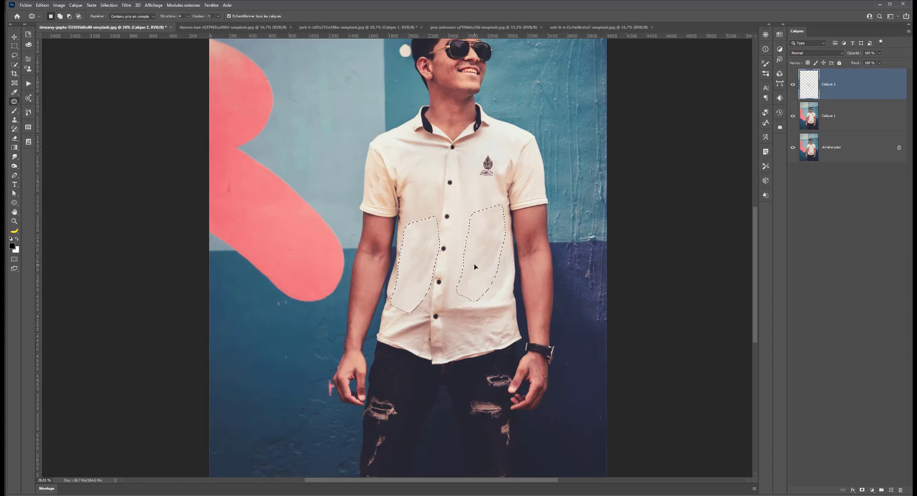
pyautogui.hotkey('ctrl', 'd')
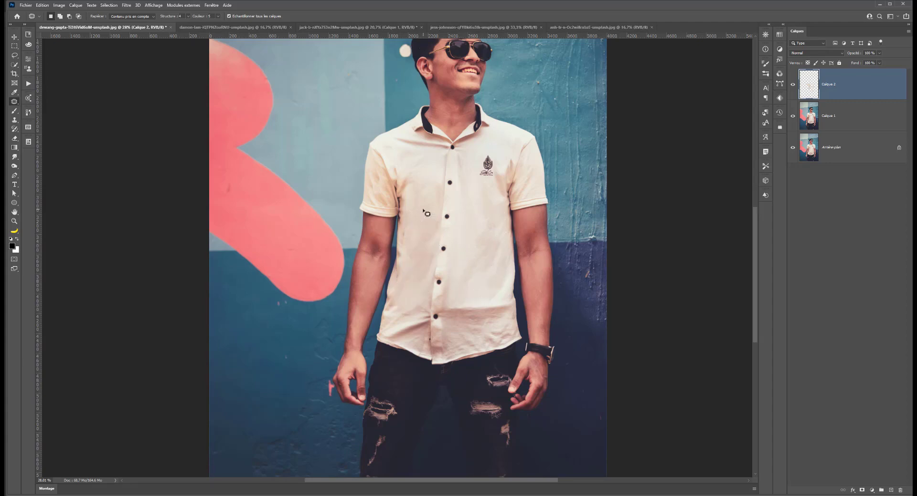
# Step: Patch the leftover shading beside the placket and near the side seam on the torso opposite the logo
pyautogui.scroll(-1, 411, 255)
pyautogui.scroll(4, 410, 282)
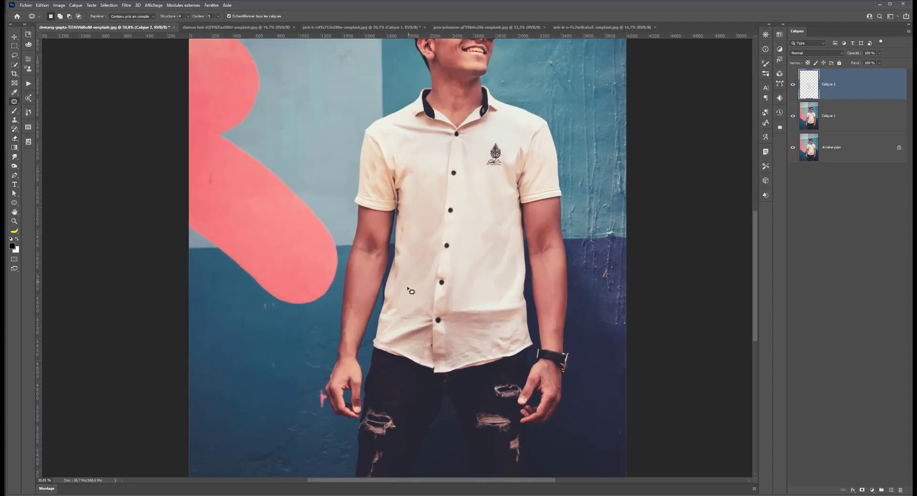
pyautogui.scroll(1, 405, 308)
pyautogui.moveTo(425, 174)
pyautogui.mouseDown()
pyautogui.moveTo(398, 210)
pyautogui.moveTo(399, 242)
pyautogui.moveTo(424, 236)
pyautogui.moveTo(451, 181)
pyautogui.moveTo(432, 167)
pyautogui.mouseUp()
pyautogui.moveTo(443, 198); pyautogui.dragTo(446, 234)
pyautogui.hotkey('ctrl', 'd')
pyautogui.moveTo(397, 193)
pyautogui.mouseDown()
pyautogui.moveTo(394, 251)
pyautogui.moveTo(410, 219)
pyautogui.mouseUp()
pyautogui.hotkey('ctrl', 'd')
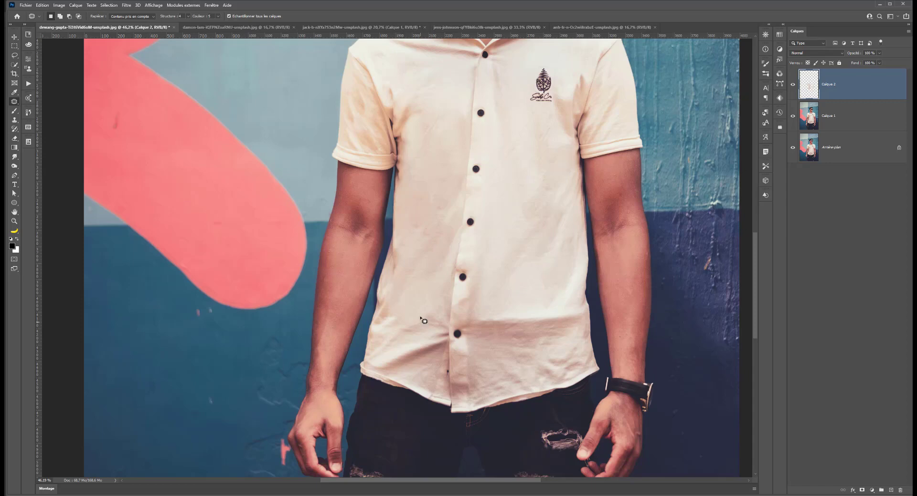
# Step: Patch the uneven patch of fabric near the waist at the side seam opposite the logo with adjacent smooth fabric
pyautogui.moveTo(397, 237)
pyautogui.mouseDown()
pyautogui.moveTo(382, 296)
pyautogui.moveTo(412, 241)
pyautogui.mouseUp()
pyautogui.moveTo(404, 271); pyautogui.dragTo(425, 252)
pyautogui.hotkey('ctrl', 'd')
pyautogui.scroll(-5, 439, 290)
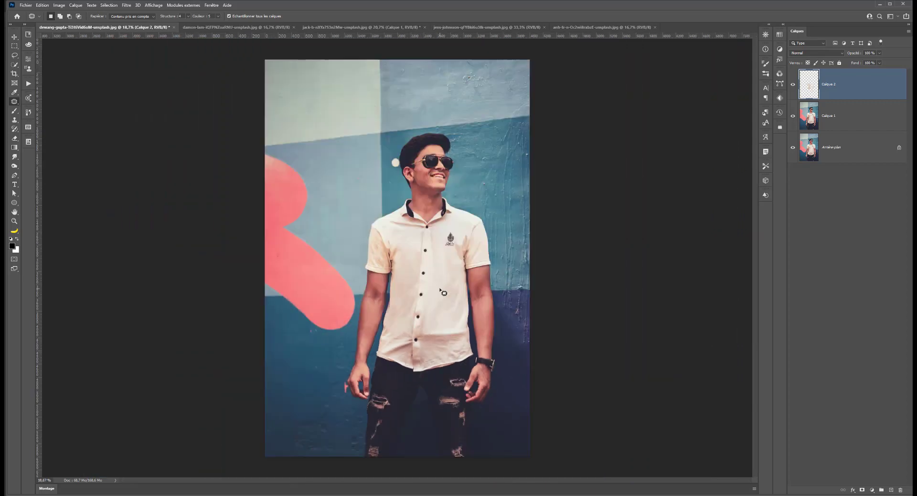
# Step: Fill a new top layer with the merged retouched photo using Apply Image and convert that layer to a smart object
pyautogui.hotkey('ctrl', 'shift', 'alt', 'n')
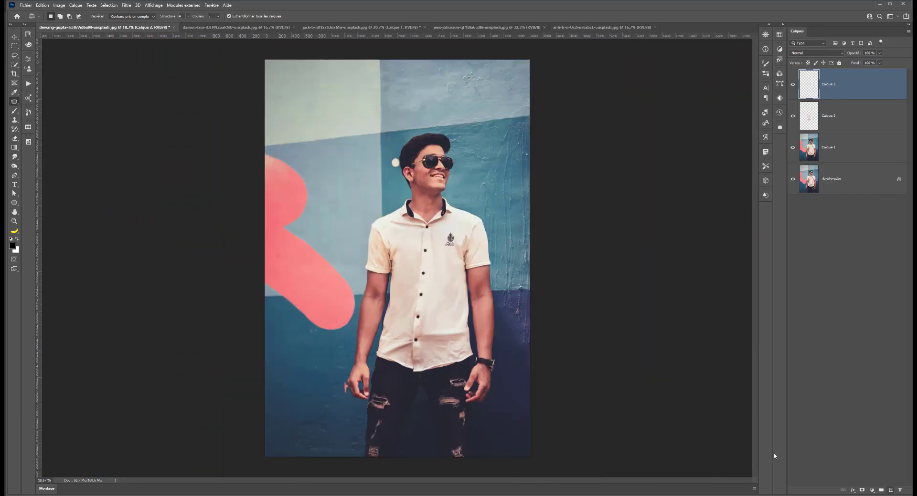
pyautogui.click(792, 117)
pyautogui.click(792, 118)
pyautogui.click(60, 8)
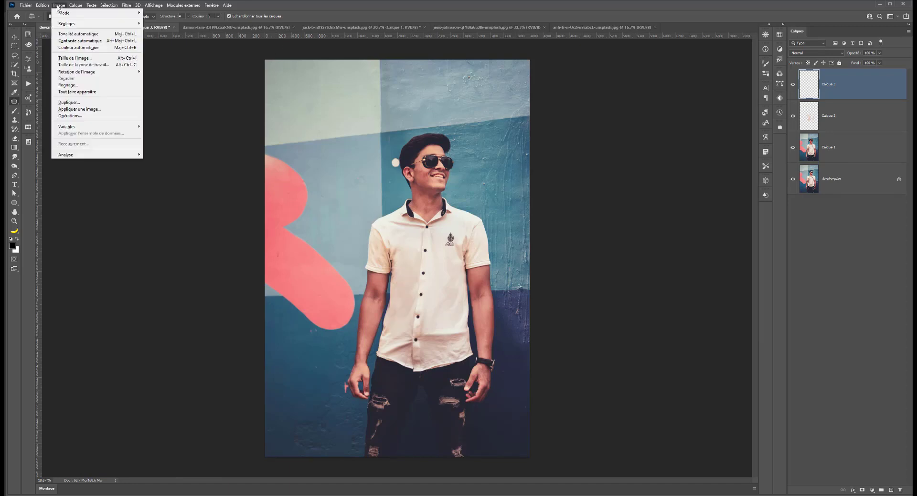
pyautogui.click(90, 109)
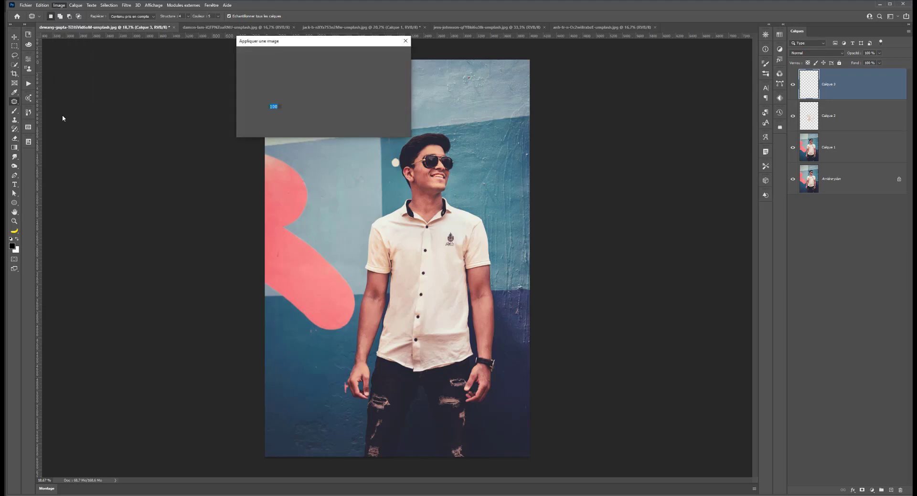
pyautogui.press('Return')
pyautogui.press('j')
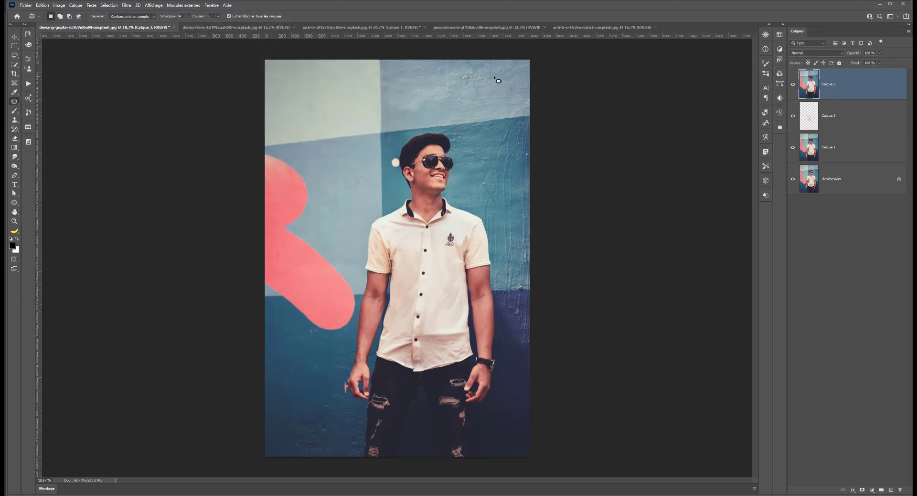
pyautogui.rightClick(824, 94)
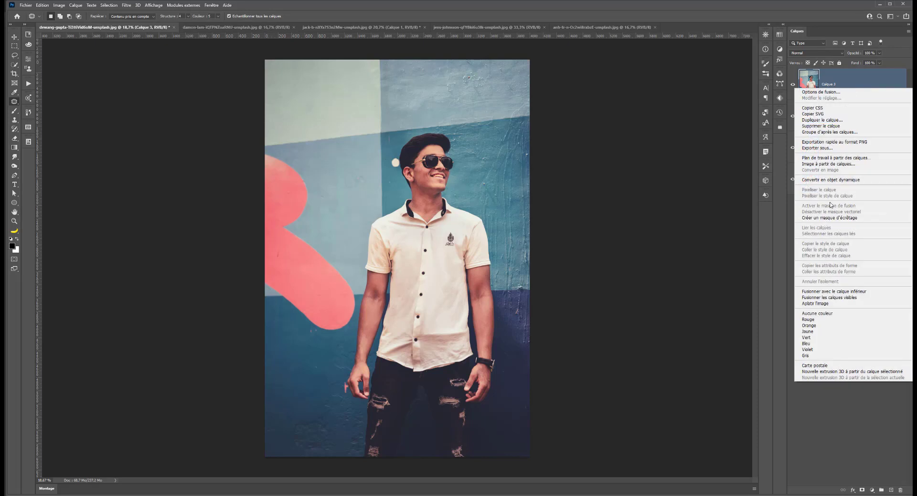
pyautogui.click(832, 183)
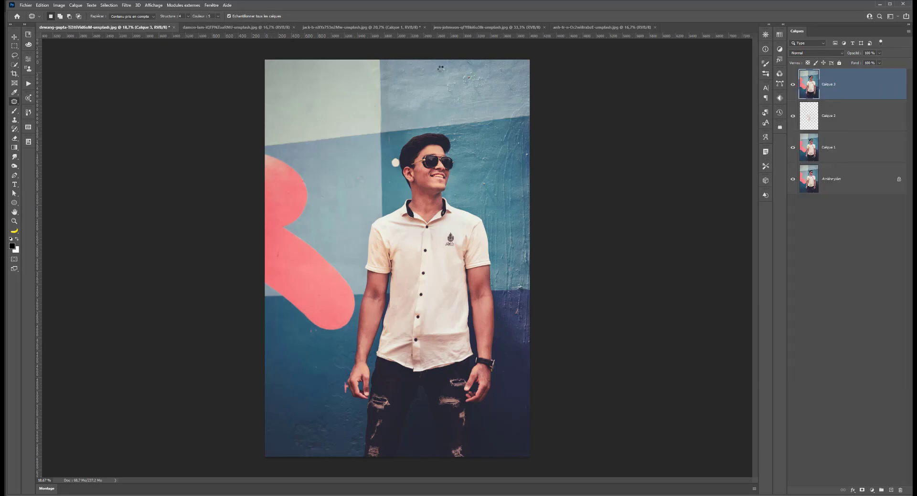
pyautogui.click(125, 6)
pyautogui.moveTo(133, 117)
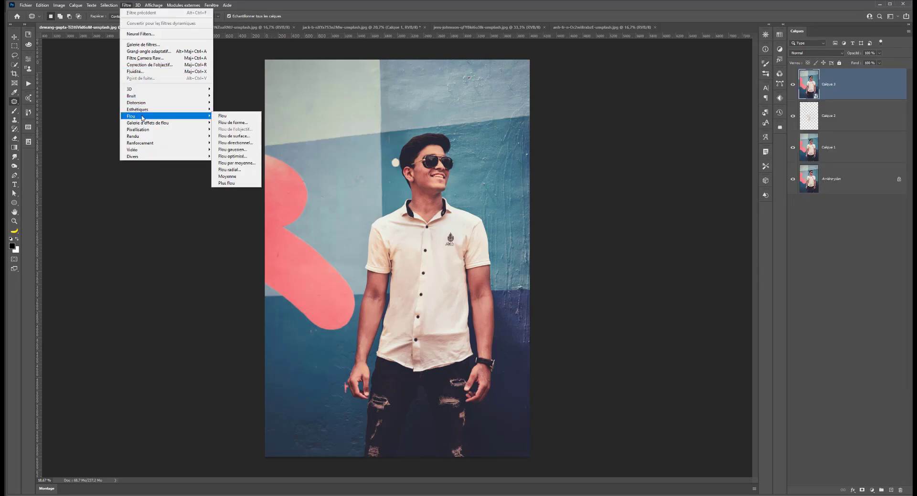
pyautogui.click(231, 150)
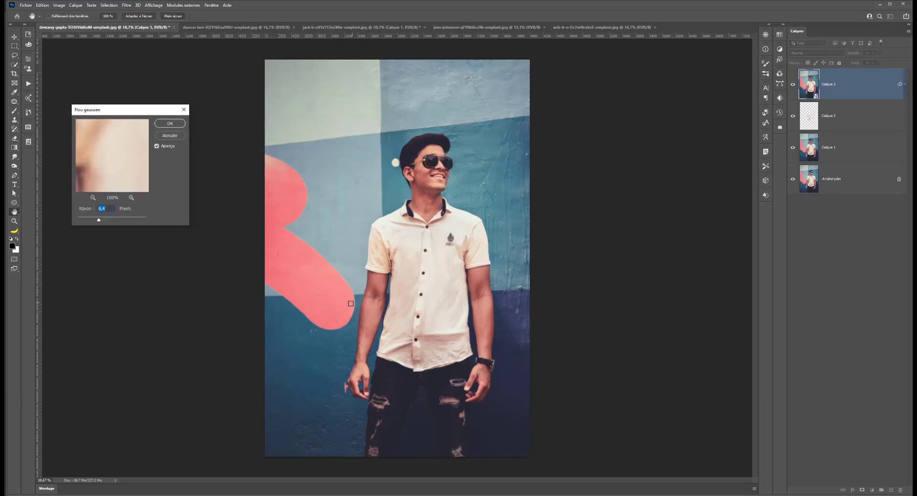
pyautogui.moveTo(96, 219); pyautogui.dragTo(92, 221)
pyautogui.moveTo(100, 222); pyautogui.dragTo(104, 222)
pyautogui.click(170, 136)
pyautogui.press('j')
# Step: Apply a Surface Blur smart filter to the merged layer, with settings that smooth the shirt but keep its edges defined
pyautogui.scroll(2, 368, 198)
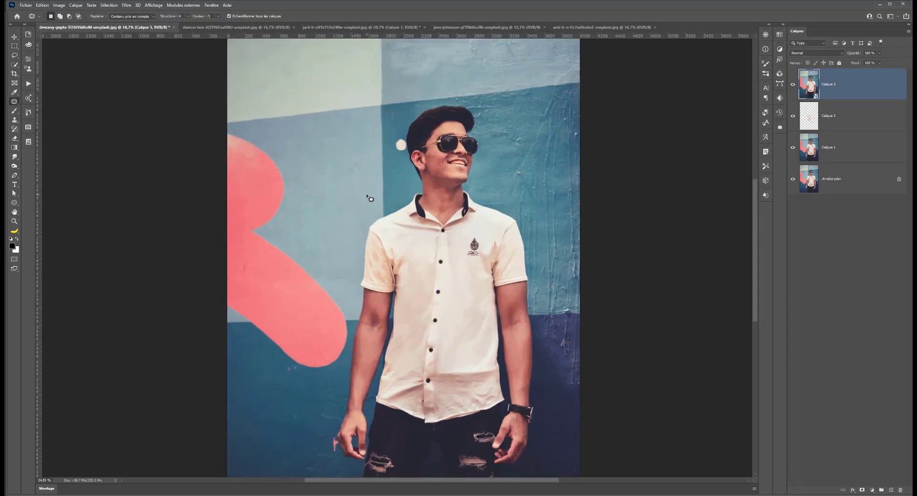
pyautogui.moveTo(327, 180); pyautogui.dragTo(251, 108)
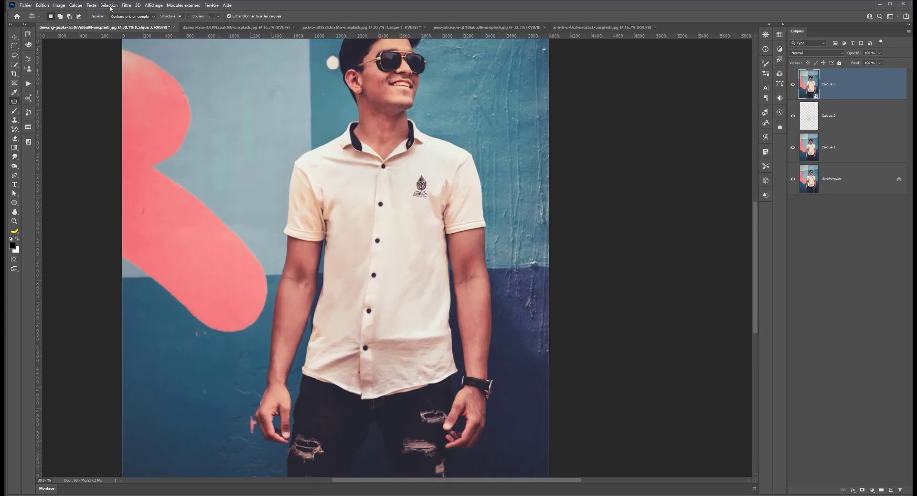
pyautogui.click(126, 5)
pyautogui.moveTo(191, 123)
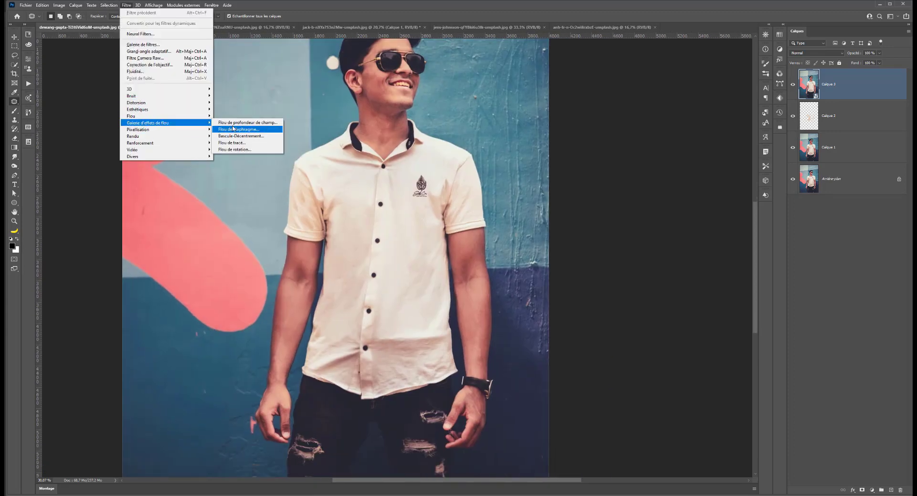
pyautogui.moveTo(151, 117)
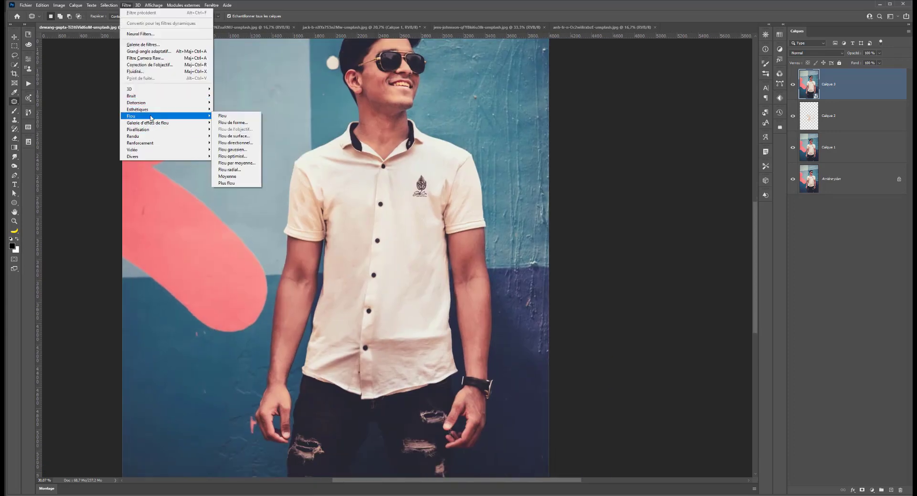
pyautogui.click(241, 136)
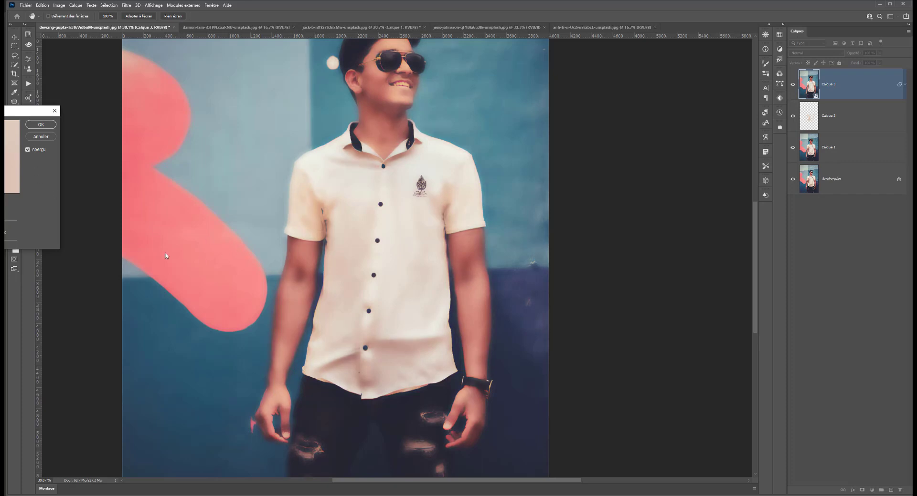
pyautogui.click(181, 261)
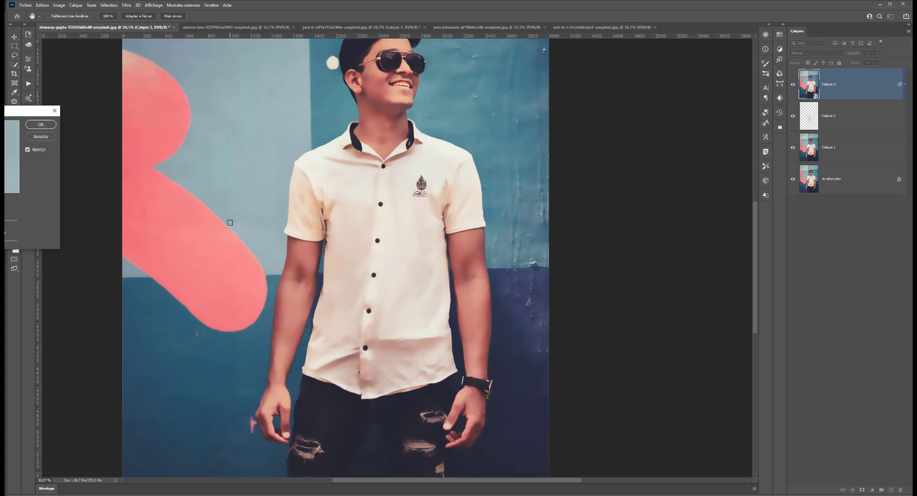
pyautogui.click(213, 255)
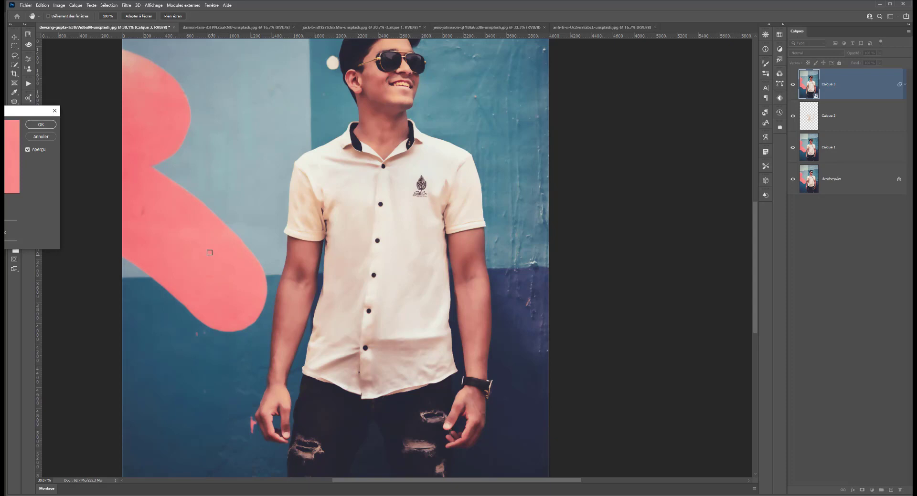
pyautogui.click(27, 149)
pyautogui.click(41, 125)
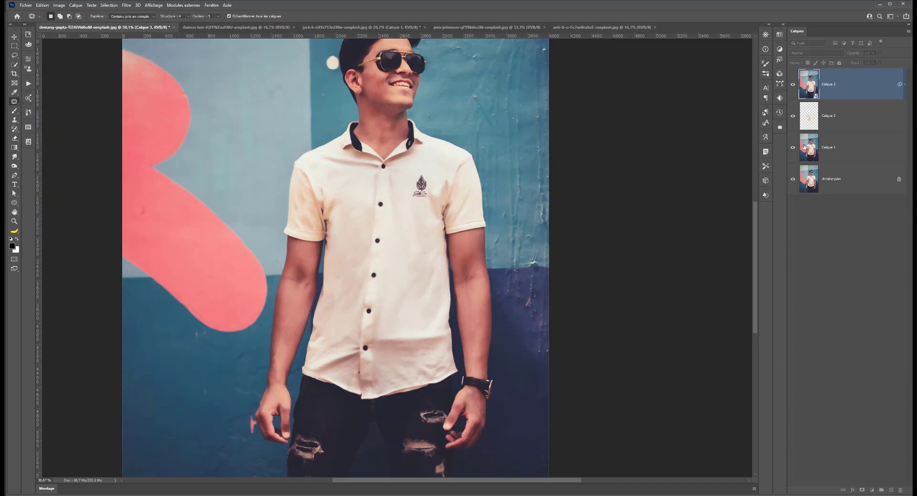
# Step: Invert the smart filter mask to black and set up a soft round white brush at 40% opacity
pyautogui.click(820, 117)
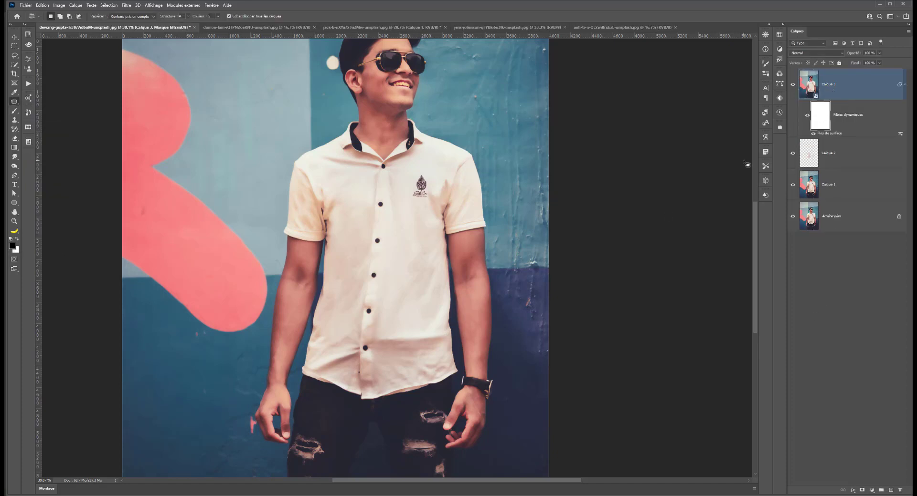
pyautogui.hotkey('ctrl', 'i')
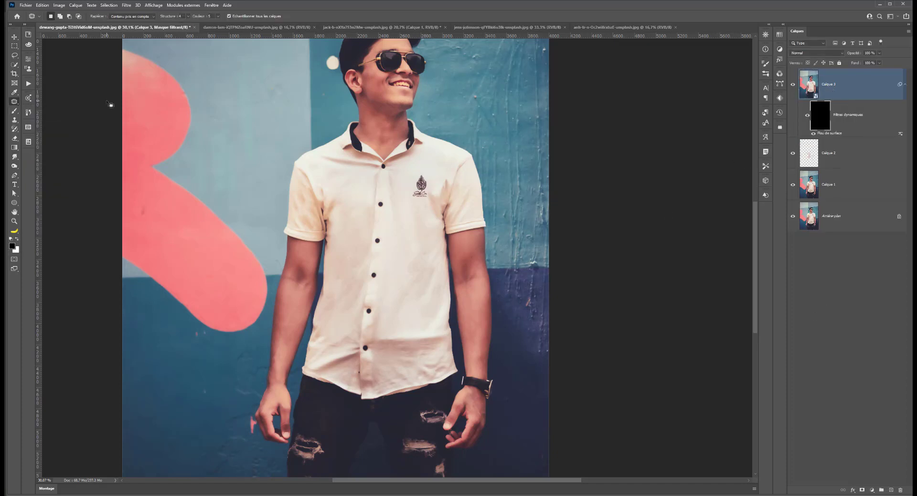
pyautogui.click(14, 111)
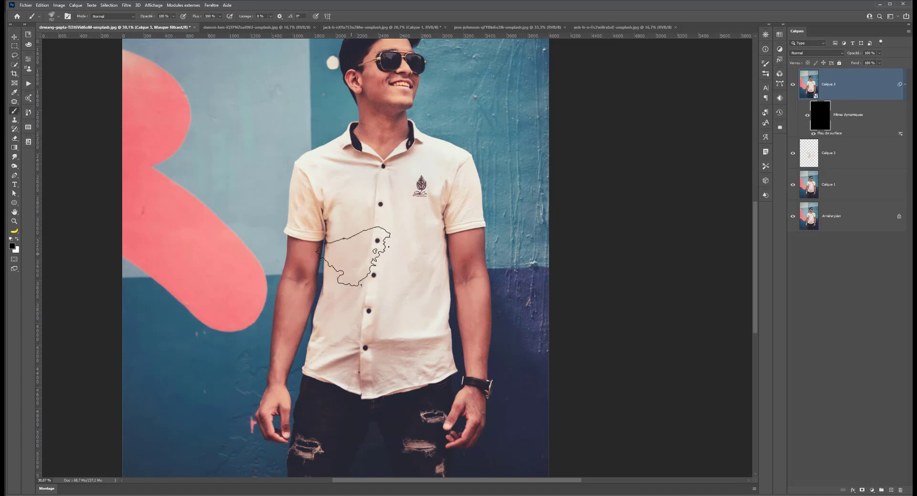
pyautogui.rightClick(411, 278)
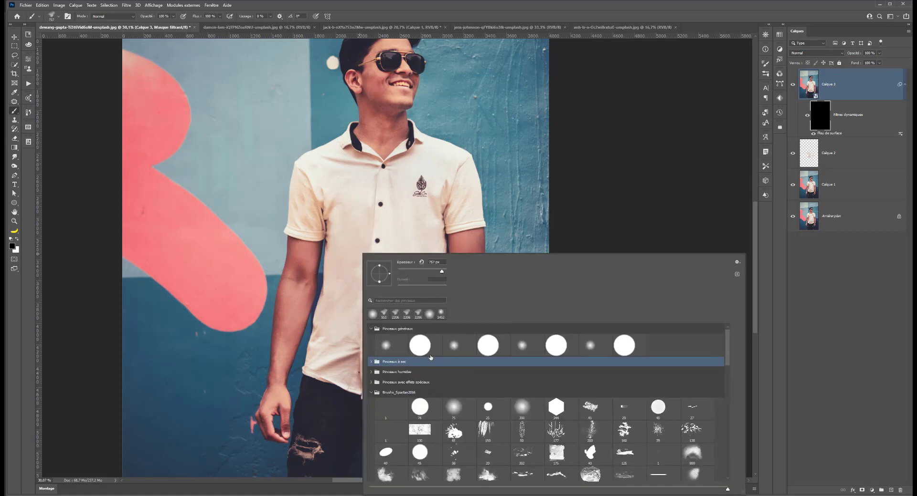
pyautogui.click(461, 346)
pyautogui.moveTo(357, 216); pyautogui.dragTo(340, 220)
pyautogui.click(174, 17)
pyautogui.moveTo(171, 24); pyautogui.dragTo(157, 23)
pyautogui.click(17, 240)
# Step: Paint the blur onto the shirt's torso on both sides of the placket and compare it with the filter off and on
pyautogui.moveTo(358, 195)
pyautogui.mouseDown()
pyautogui.moveTo(348, 259)
pyautogui.moveTo(339, 258)
pyautogui.moveTo(343, 310)
pyautogui.mouseUp()
pyautogui.moveTo(415, 237)
pyautogui.mouseDown()
pyautogui.moveTo(422, 326)
pyautogui.moveTo(408, 297)
pyautogui.moveTo(414, 225)
pyautogui.moveTo(425, 306)
pyautogui.moveTo(419, 230)
pyautogui.moveTo(440, 338)
pyautogui.moveTo(437, 367)
pyautogui.mouseUp()
pyautogui.moveTo(356, 365); pyautogui.dragTo(338, 295)
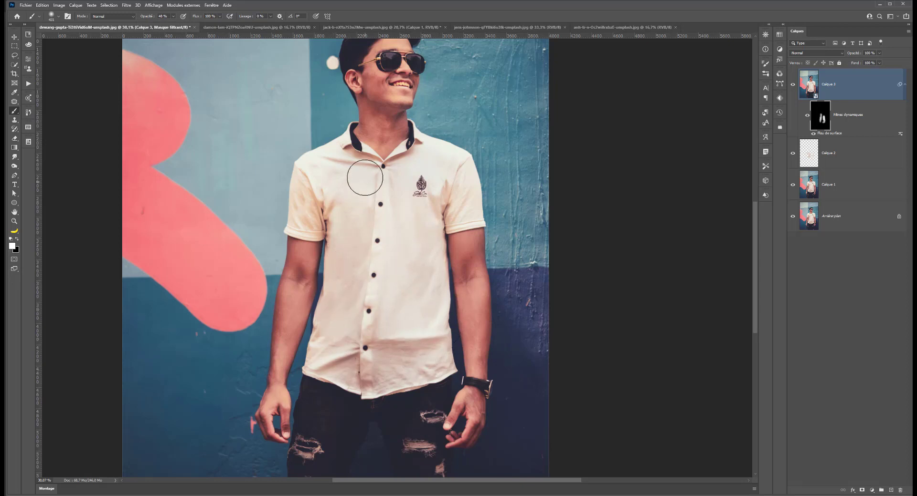
pyautogui.click(806, 116)
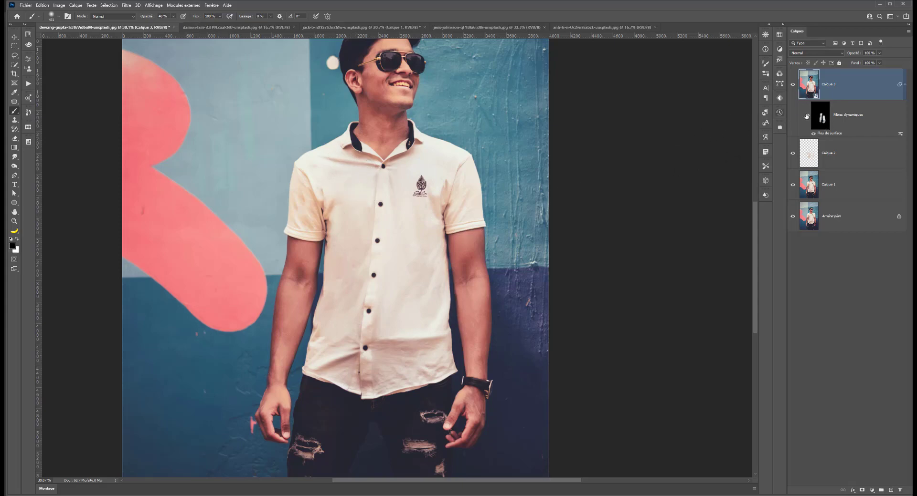
pyautogui.click(806, 116)
pyautogui.scroll(5, 379, 266)
pyautogui.scroll(-3, 424, 216)
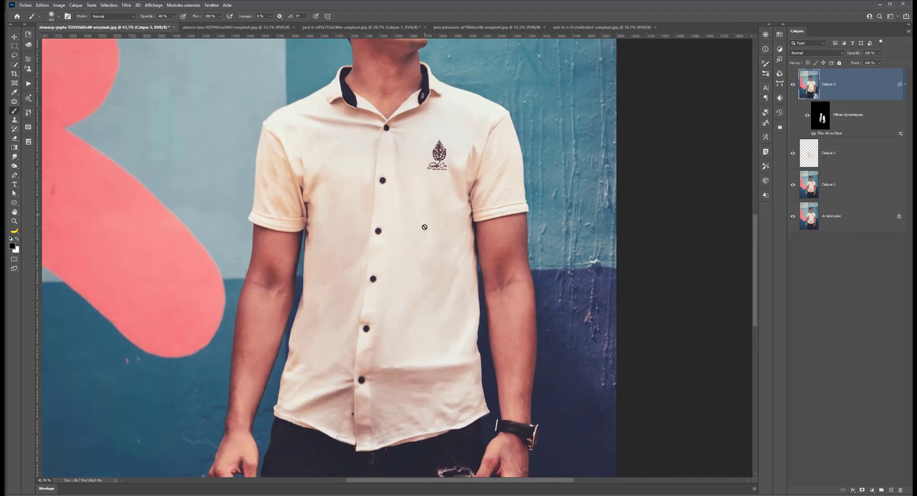
# Step: Reselect the filter mask and paint more blur in white over the remaining shading on the torso with a smaller brush
pyautogui.click(454, 282)
pyautogui.click(482, 187)
pyautogui.click(814, 118)
pyautogui.press('x')
pyautogui.moveTo(436, 269); pyautogui.dragTo(427, 269)
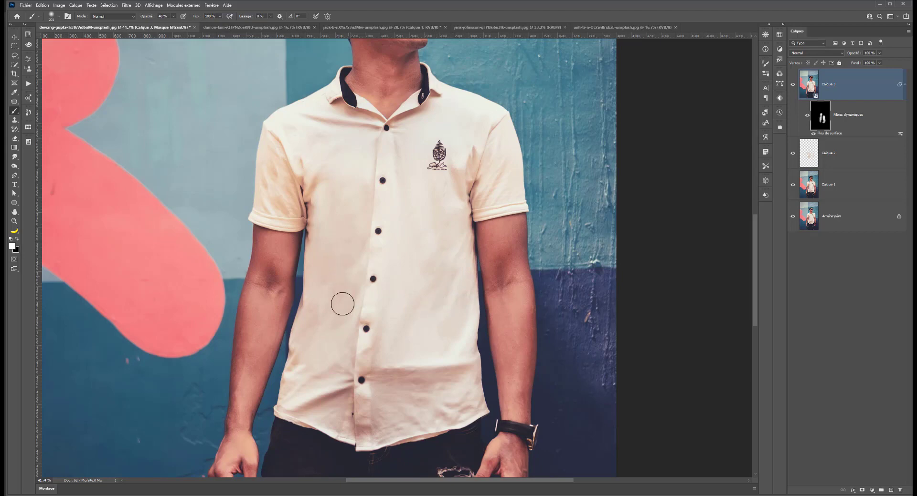
pyautogui.moveTo(337, 292); pyautogui.dragTo(330, 291)
pyautogui.moveTo(354, 214); pyautogui.dragTo(358, 214)
# Step: Extend the painted blur over the shirt with a larger brush and compare the result with the smart filter off and on
pyautogui.press(']')
pyautogui.press(']')
pyautogui.press(']')
pyautogui.press(']')
pyautogui.scroll(-2, 397, 354)
pyautogui.click(806, 117)
pyautogui.click(806, 118)
pyautogui.keyDown('alt'); pyautogui.rightClick(322, 212); pyautogui.keyUp('alt')
pyautogui.click(829, 119)
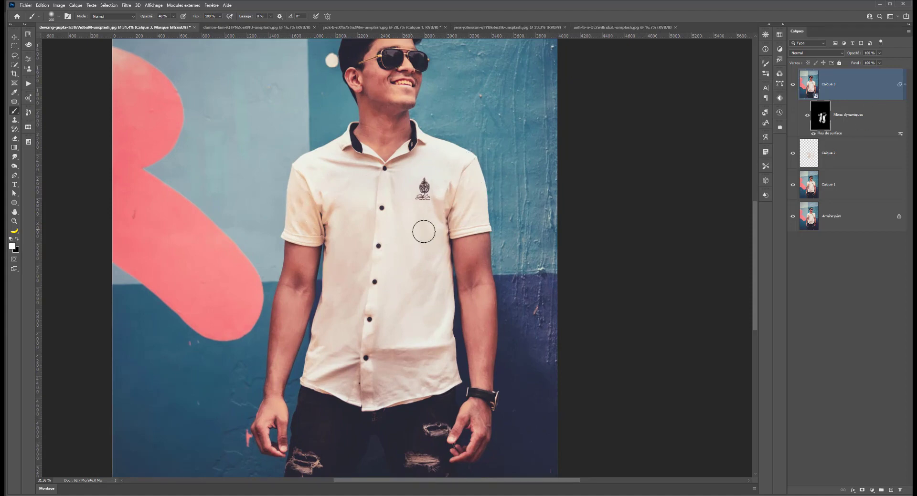
# Step: Compare the whole photo before and after by hiding and showing the patch layer and the blurred smart object
pyautogui.scroll(-3, 413, 330)
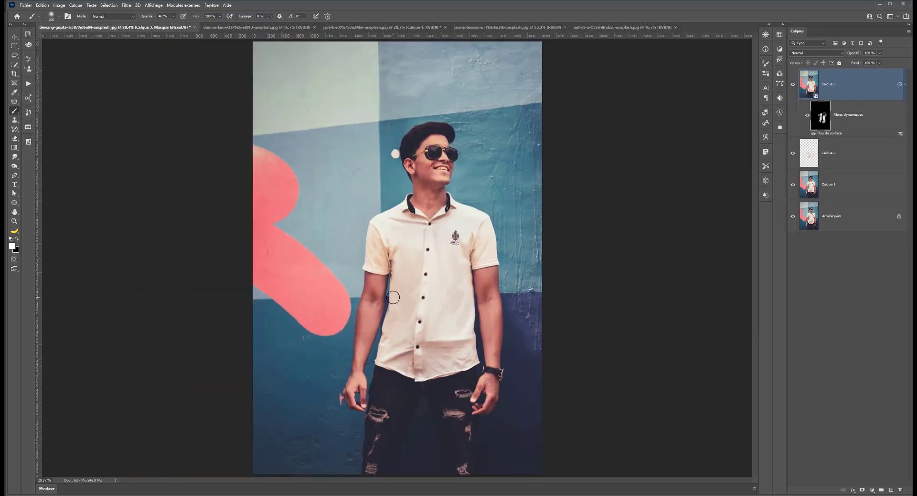
pyautogui.click(792, 153)
pyautogui.click(792, 84)
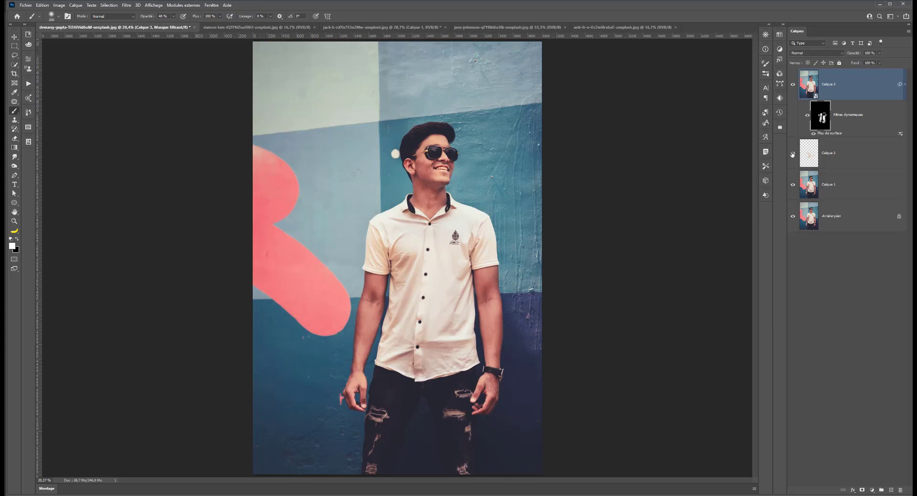
pyautogui.click(792, 84)
pyautogui.moveTo(793, 85)
pyautogui.mouseDown()
pyautogui.moveTo(795, 153)
pyautogui.moveTo(795, 85)
pyautogui.mouseUp()
pyautogui.click(793, 85)
pyautogui.click(793, 153)
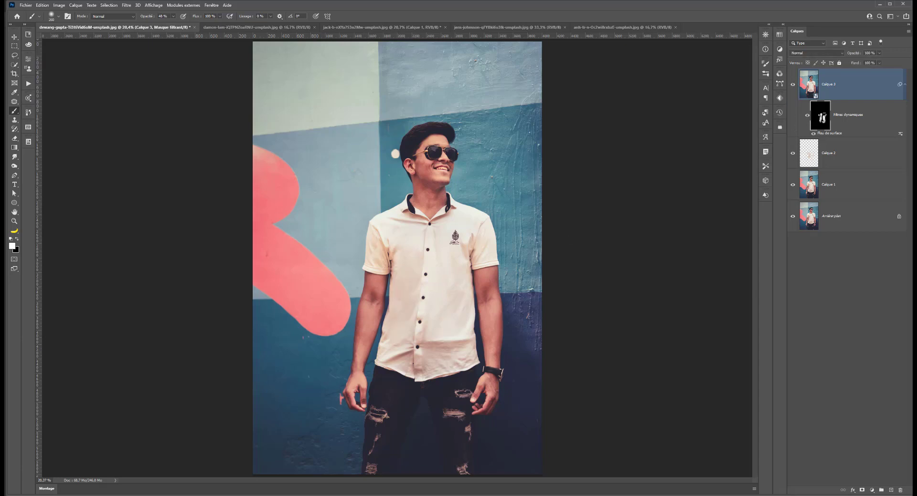
pyautogui.hotkey('alt', 'Tab')
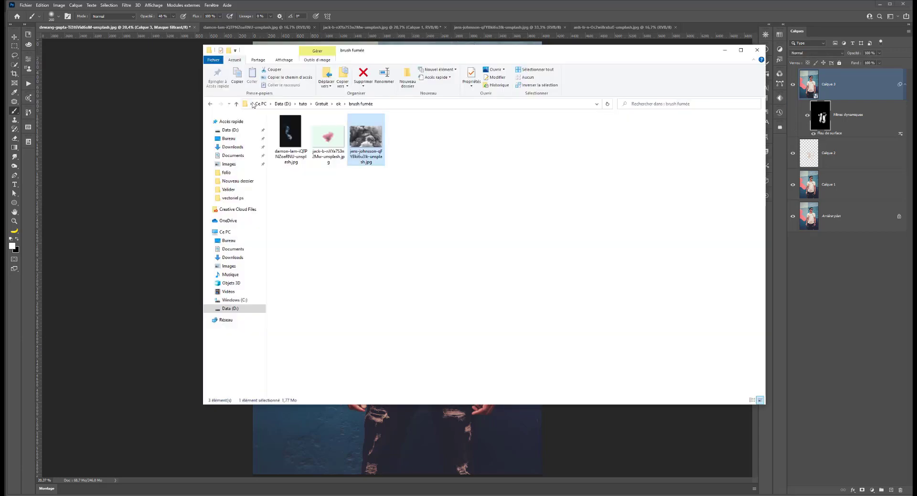
pyautogui.click(283, 104)
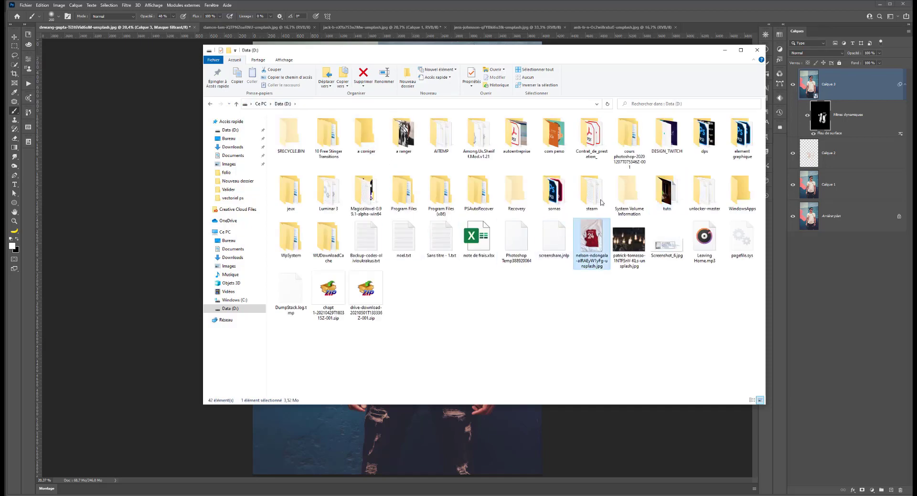
pyautogui.click(417, 3)
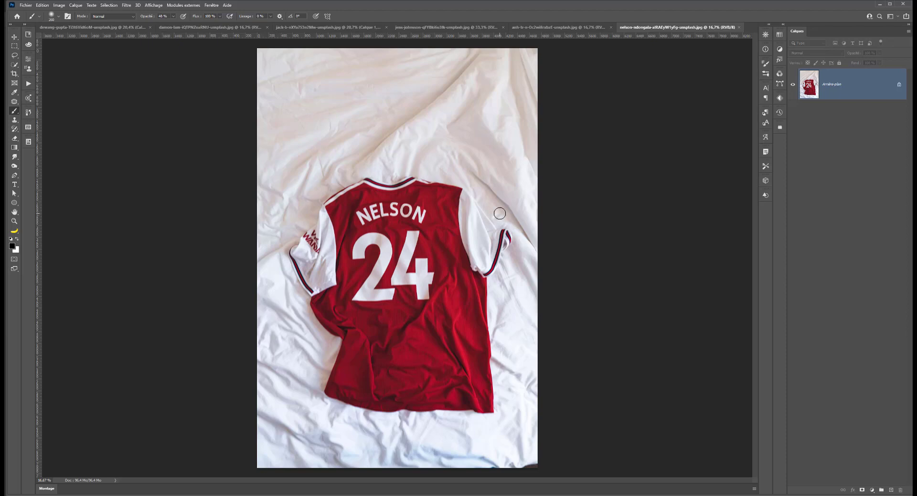
pyautogui.click(738, 27)
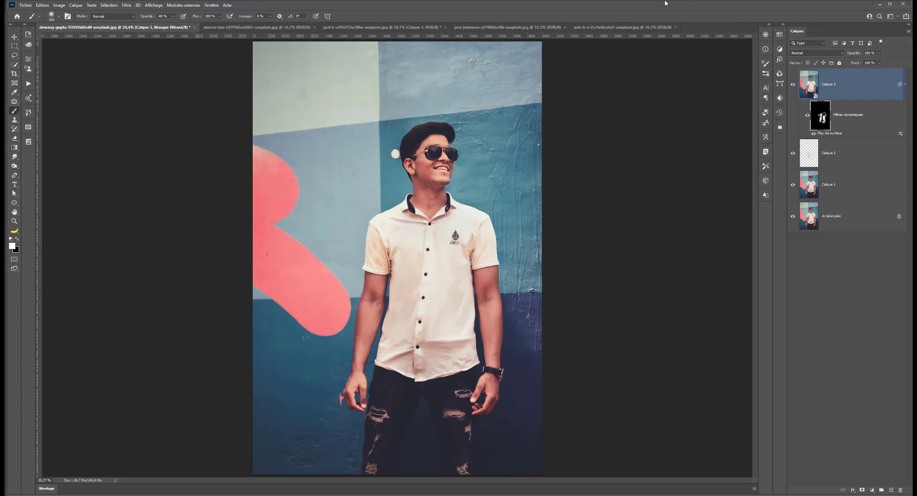